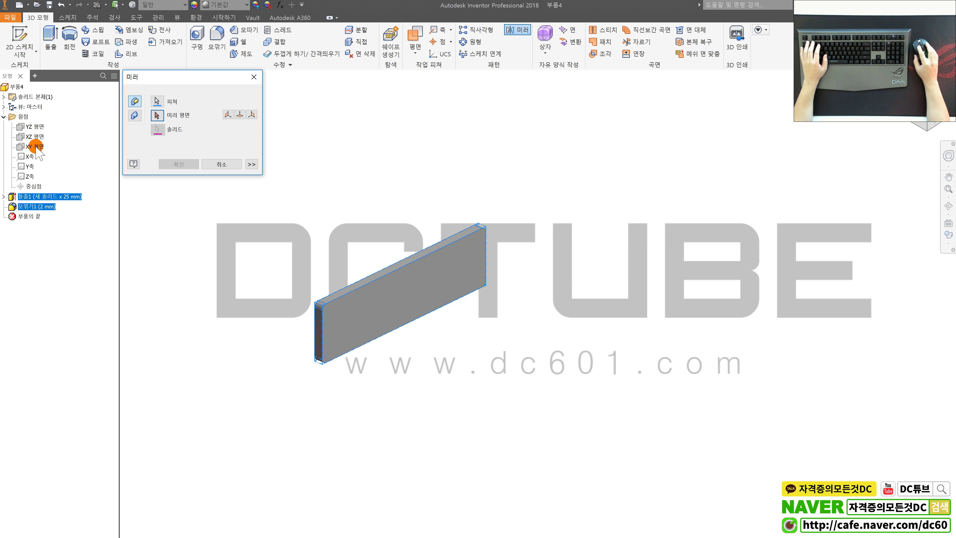
Begin choosing the mirror plane for the 25 mm plate extrusion and its 2 mm fillet.
click(157, 116)
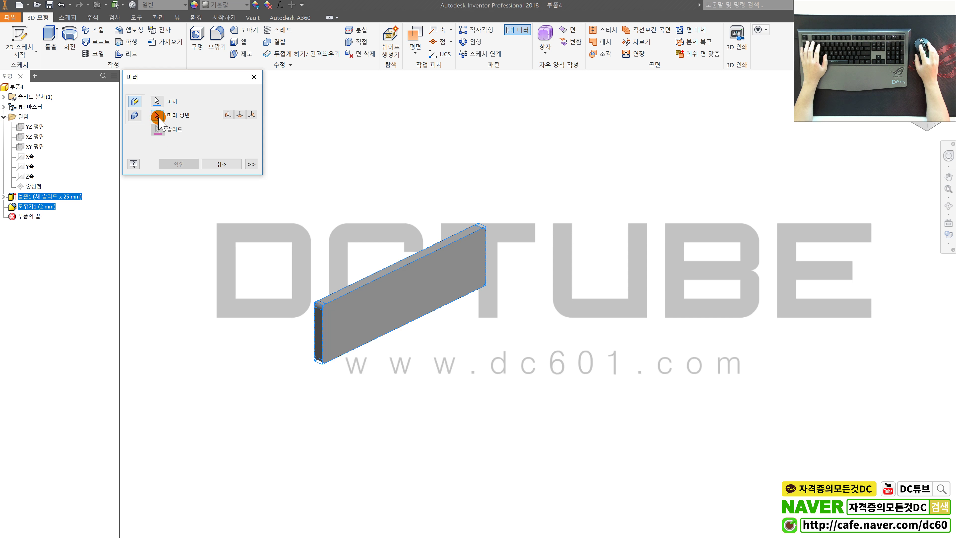
Mirror the plate and its fillet across the YZ plane into a second plate.
click(35, 126)
click(178, 164)
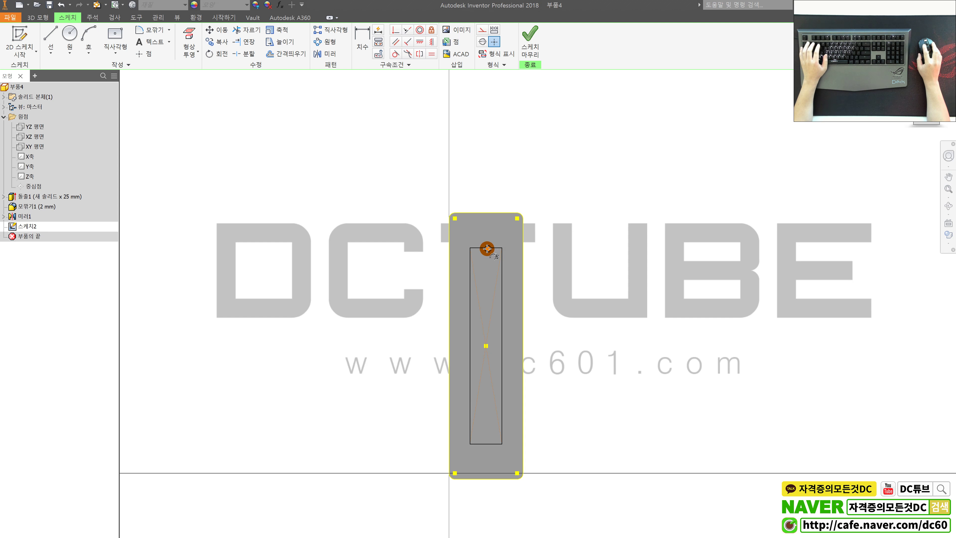
Sketch two circles at the rectangle ends, dimensioned 15 mm diameter and 64 mm apart.
key(c)
click(486, 248)
click(493, 227)
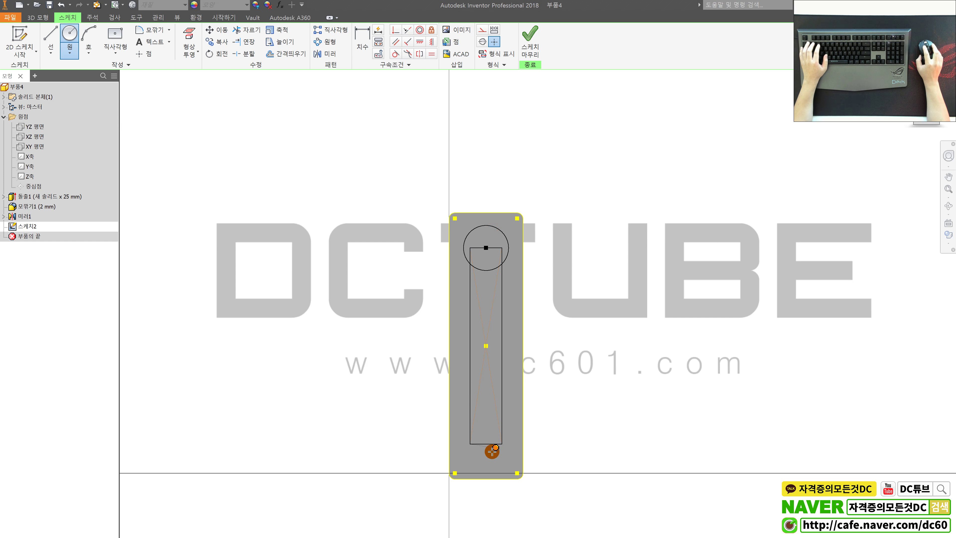
click(486, 444)
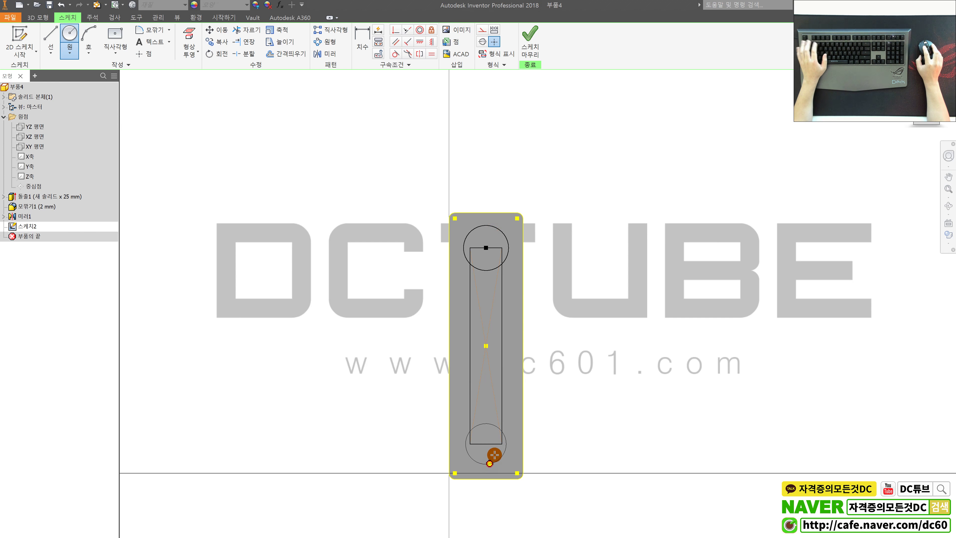
key(d)
click(502, 339)
click(575, 344)
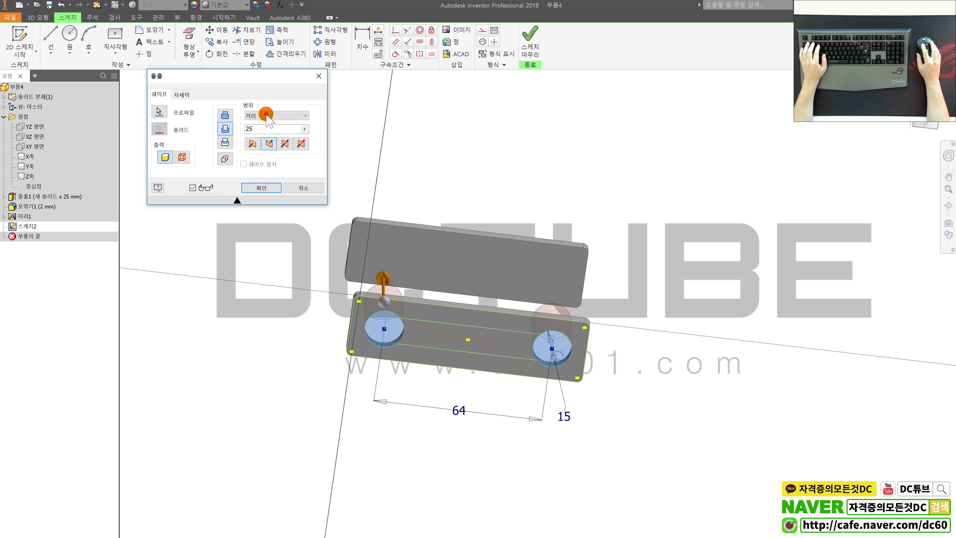
Cut the two circles through both plates with an All extent.
click(269, 115)
click(266, 168)
click(258, 185)
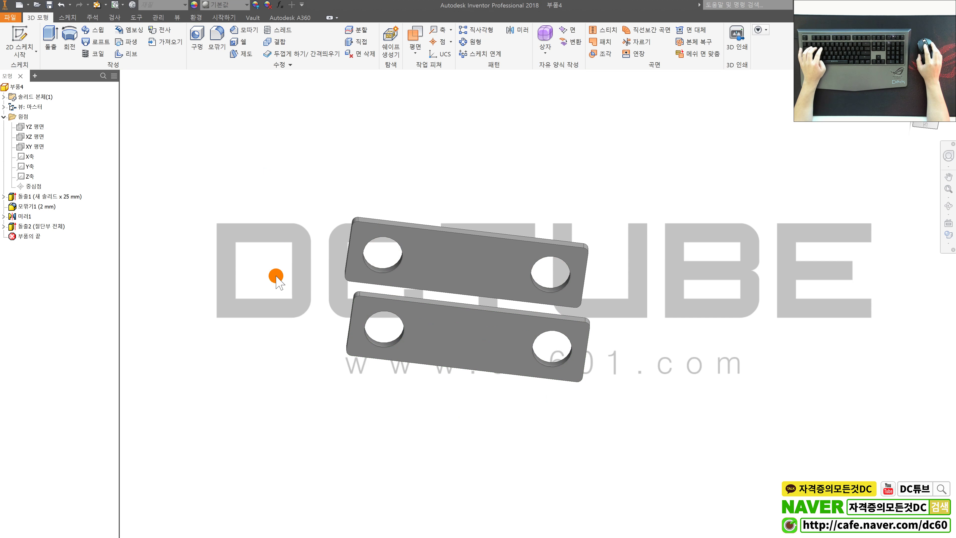
Return the model to the isometric home view.
key(F6)
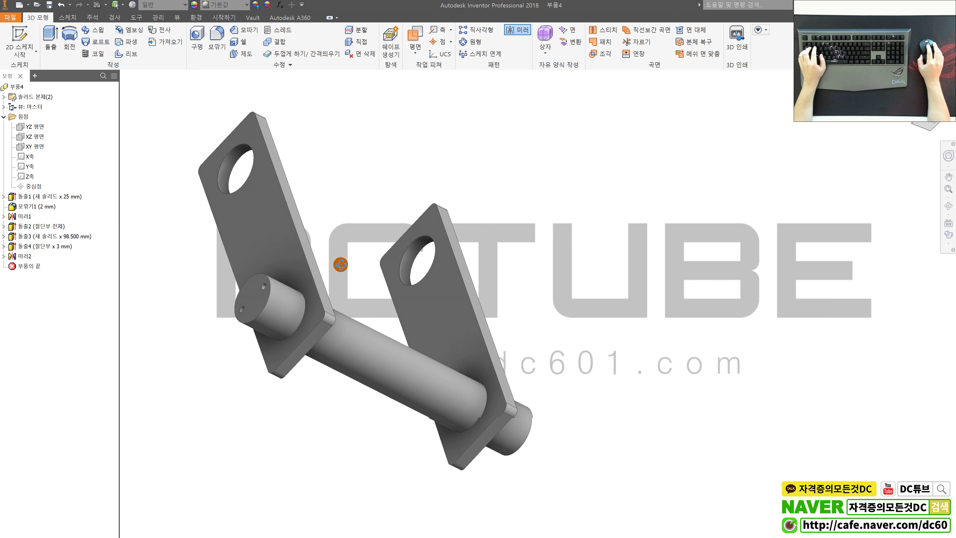
Orbit the model to inspect the pin from different viewpoints.
shift+middle_drag(179, 260, 491, 335)
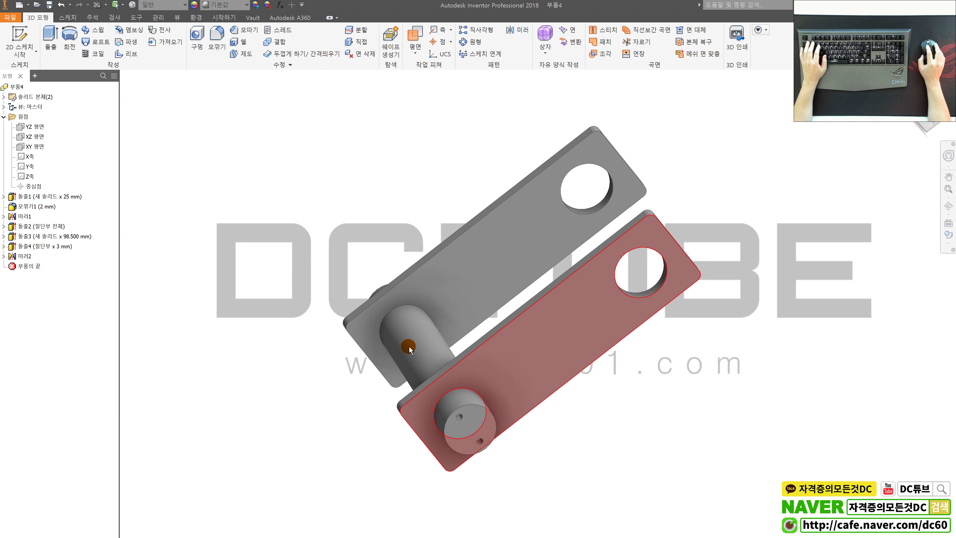
mouse_move(415, 353)
shift+middle_down()
mouse_move(350, 225)
mouse_move(366, 232)
shift+middle_up()
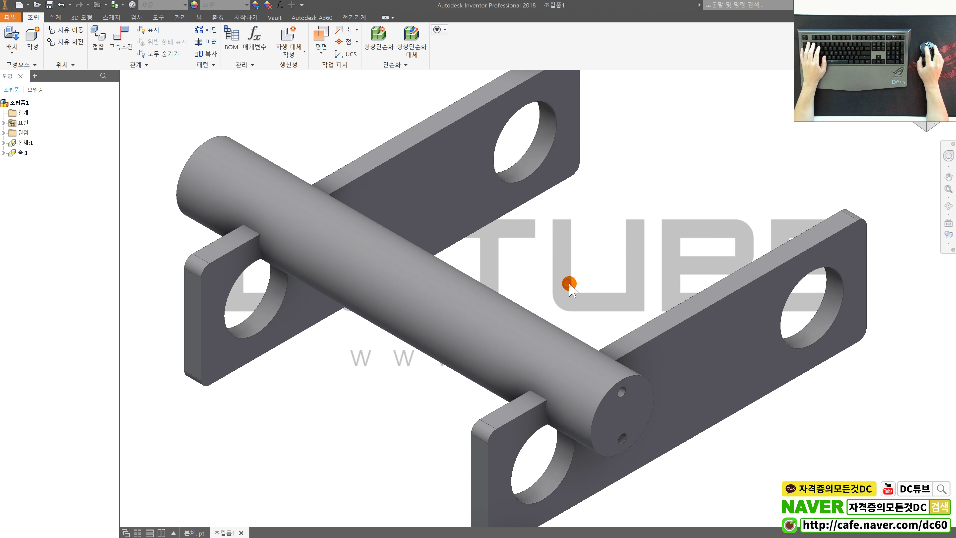
Place a second 축 pin instance at the upper right of the assembly.
scroll(565, 277, up, 3)
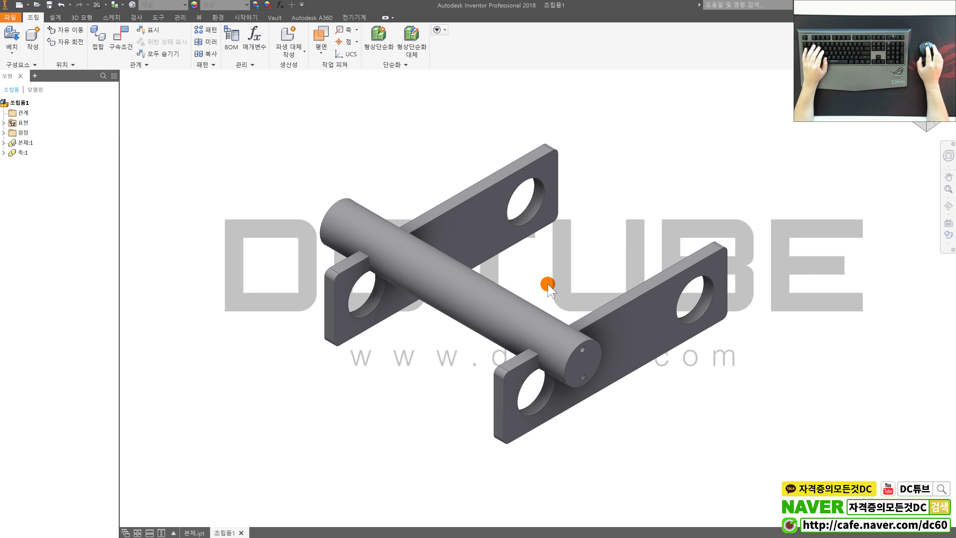
click(401, 203)
click(680, 172)
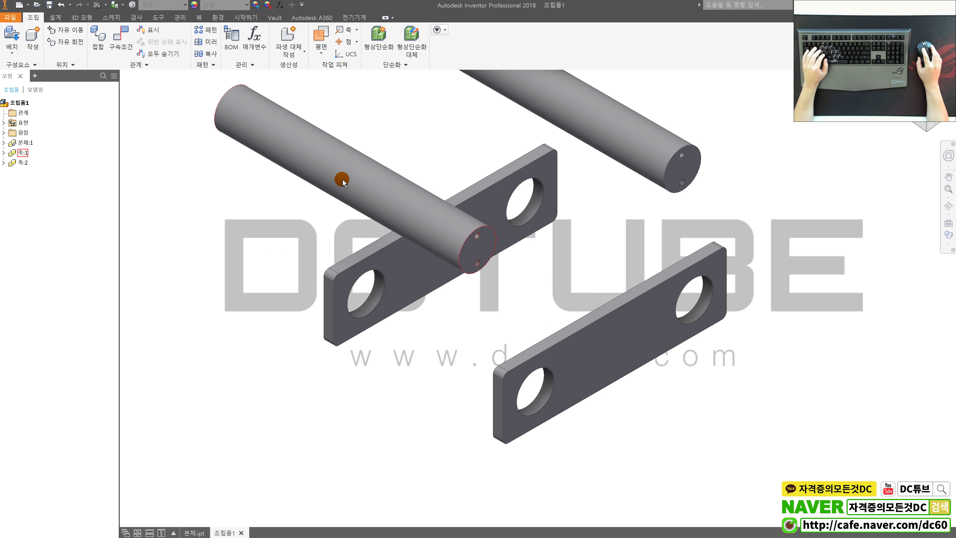
Mate the first pin's axis to the plate hole axis.
click(120, 41)
click(377, 147)
click(525, 200)
click(267, 170)
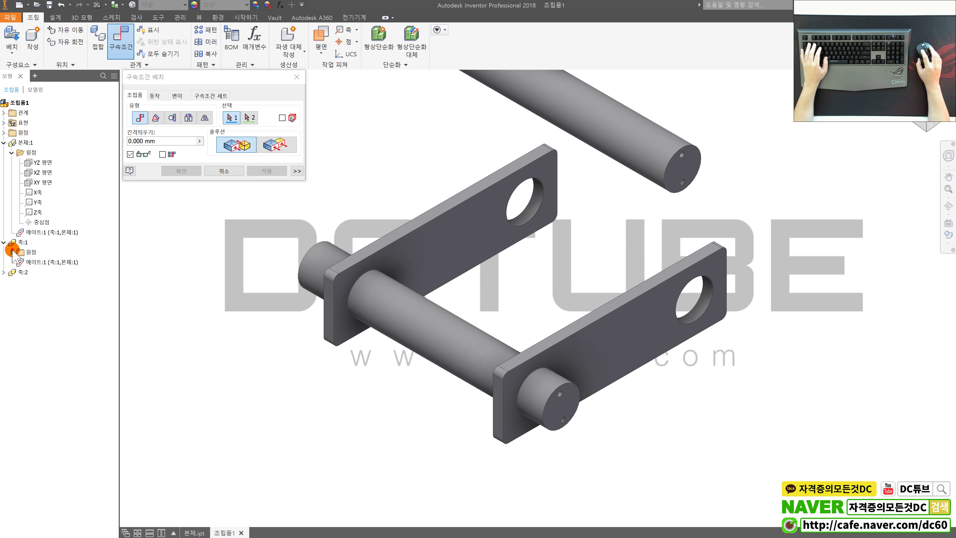
Mate the 본체:1 YZ plane to the 축:1 YZ plane to centre the first pin.
click(4, 242)
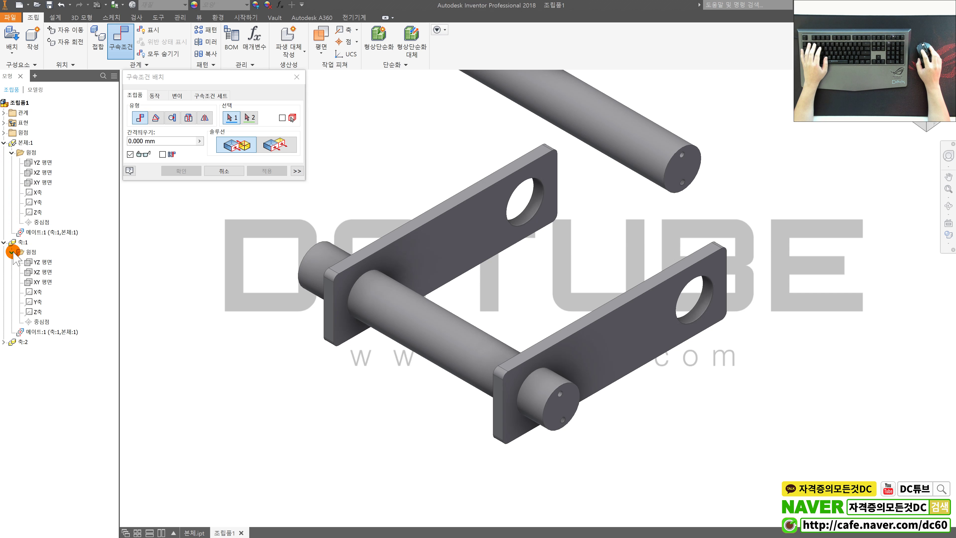
click(42, 165)
click(46, 262)
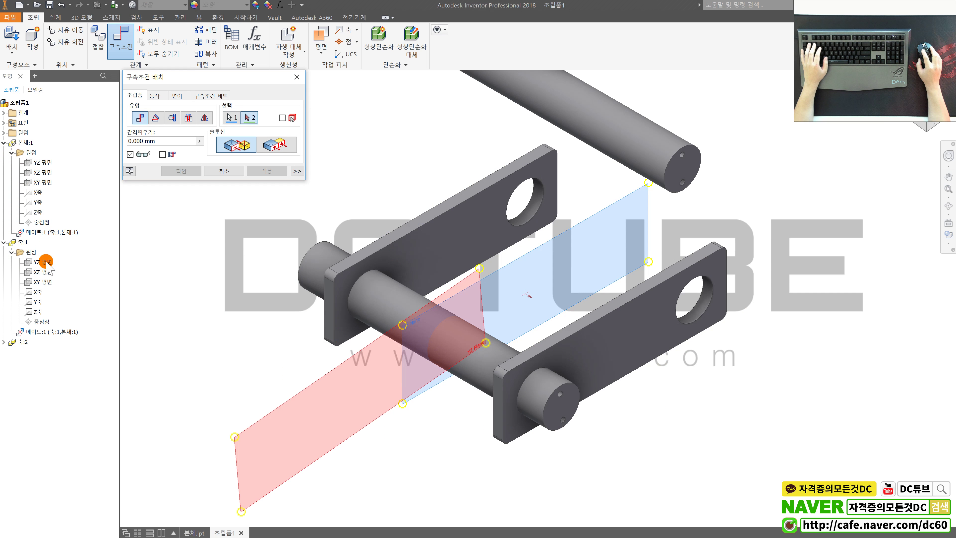
click(267, 170)
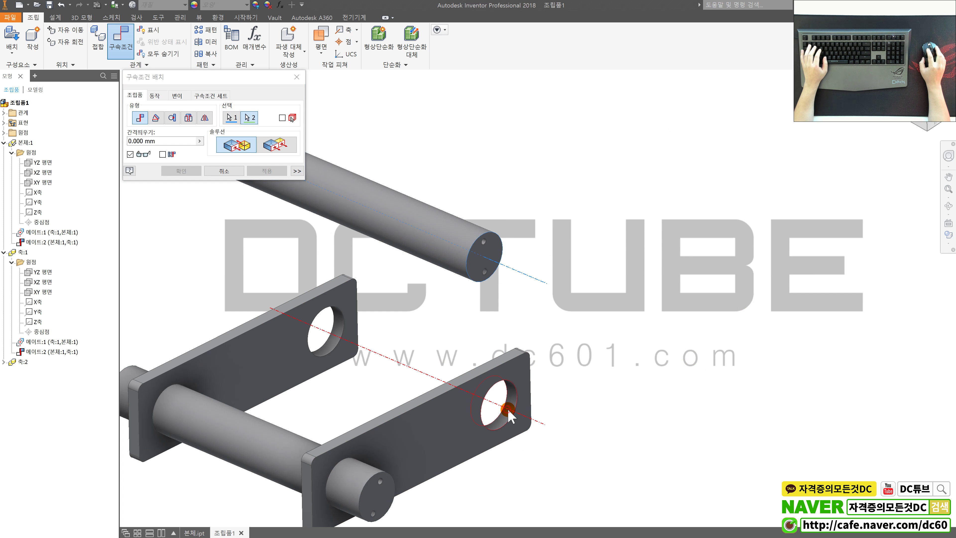
Seat the second pin in the other holes and make its end flush with the first pin.
click(504, 405)
click(265, 173)
scroll(527, 395, up, 2)
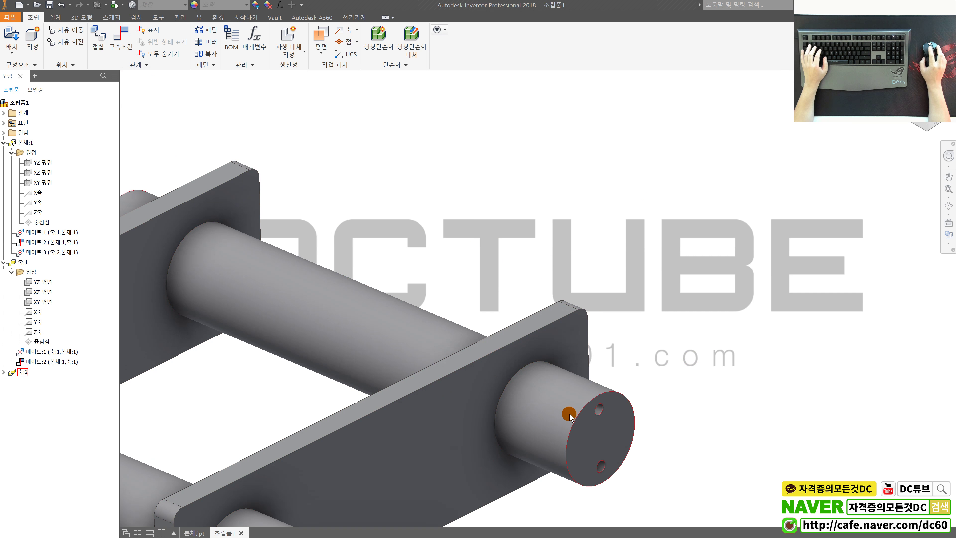
drag(550, 414, 602, 459)
click(121, 41)
click(156, 118)
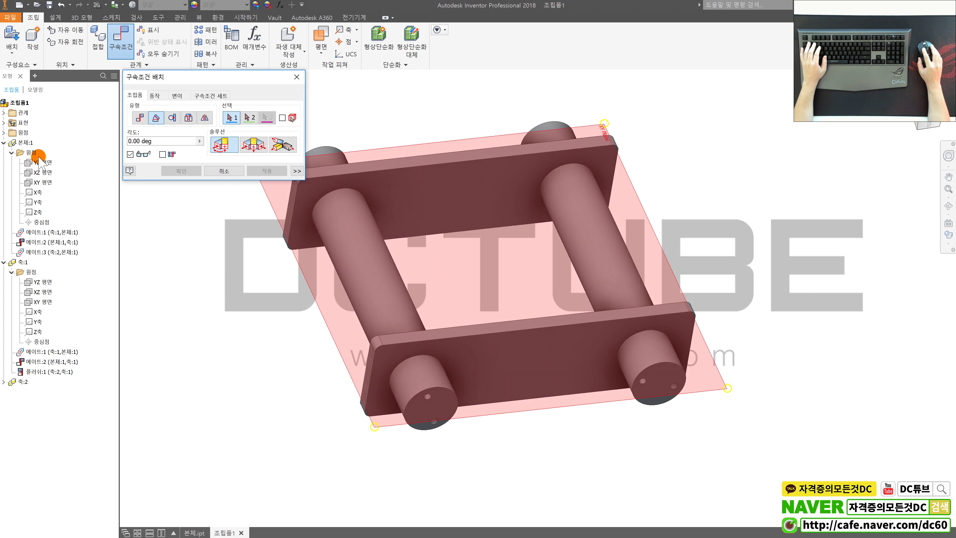
Try a mate between the pin's YZ plane and the assembly origin planes, then cancel it.
click(45, 283)
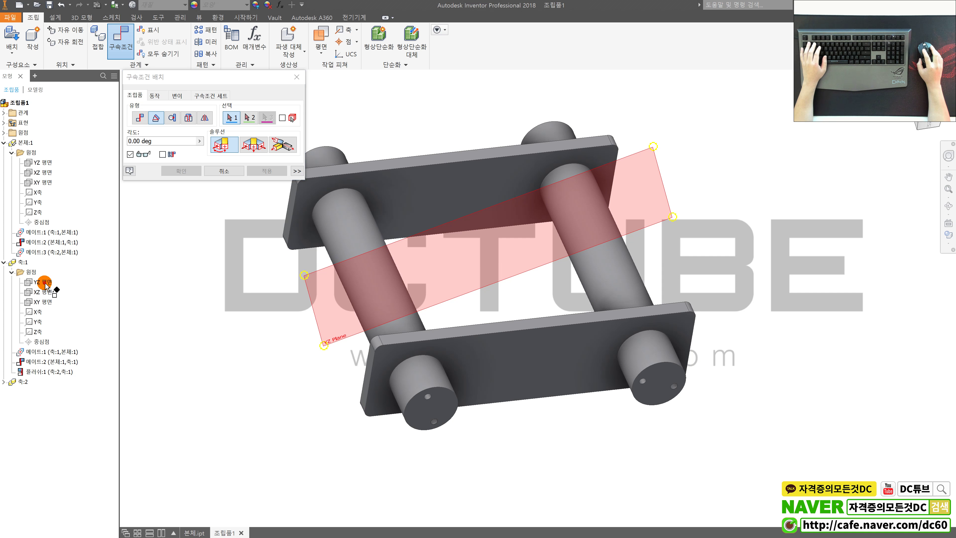
click(139, 118)
click(4, 132)
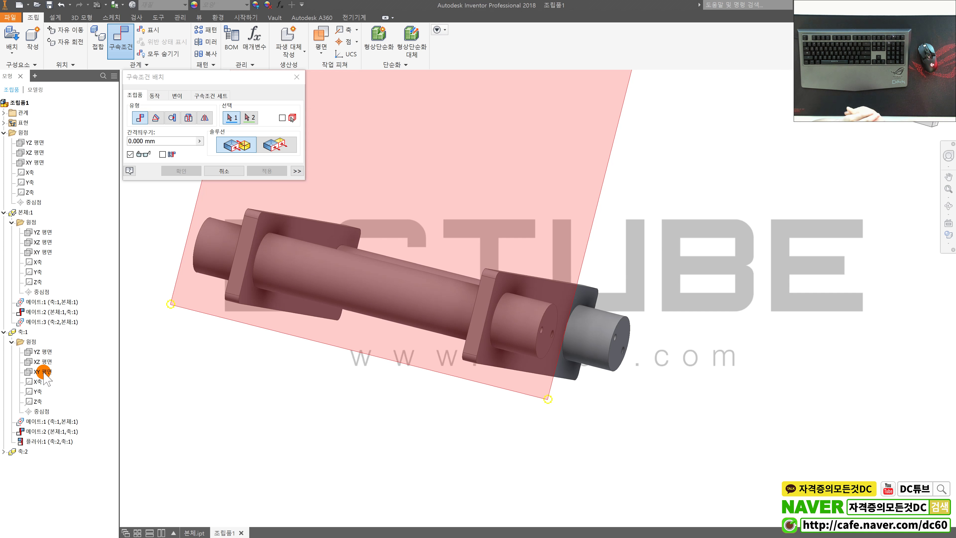
key(Escape)
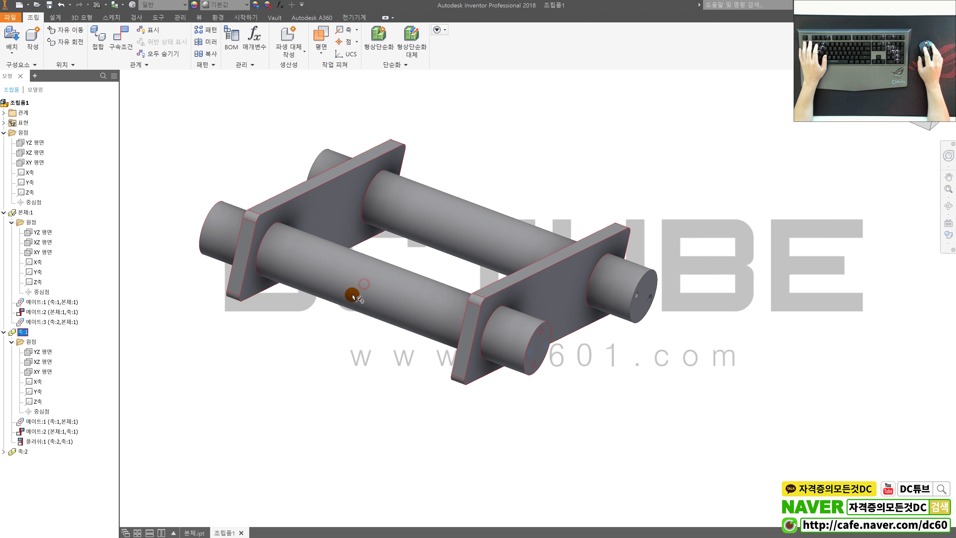
Open pin 축:1 as 축.ipt and view it zoomed in at a steeper diagonal angle.
right_click(381, 288)
click(412, 218)
scroll(486, 319, up, 1)
scroll(486, 319, up, 3)
shift+middle_drag(464, 318, 413, 263)
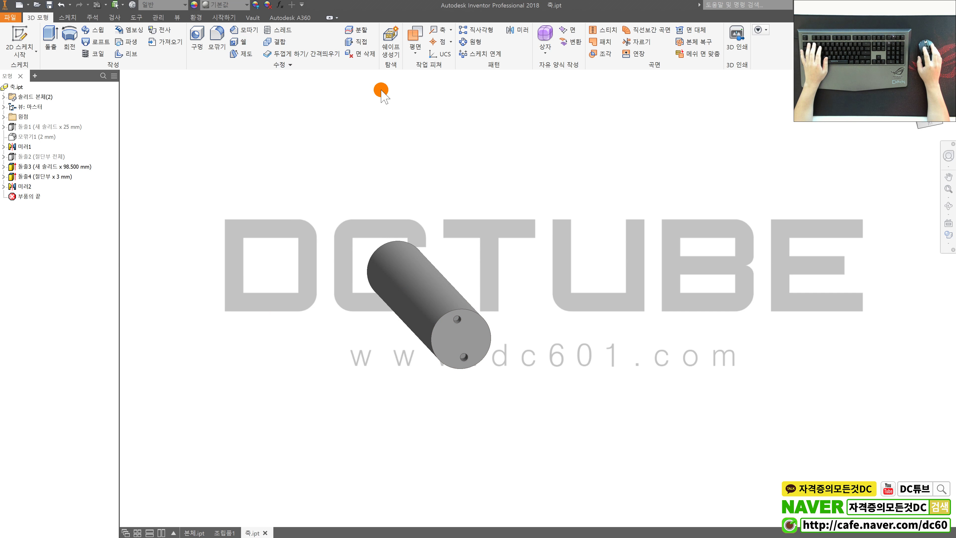
Look through the work Plane options and the pin body's context menu, dismissing both.
click(414, 53)
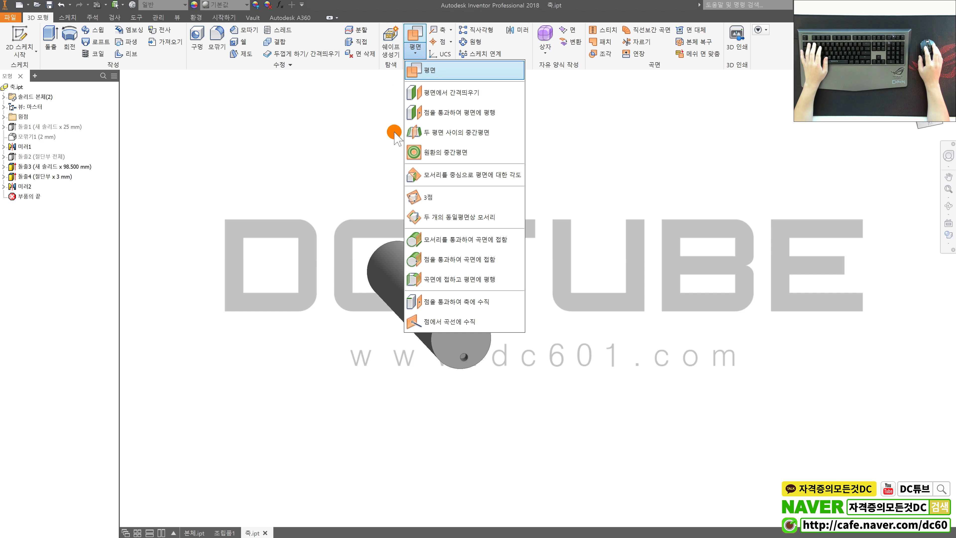
click(336, 173)
right_click(395, 299)
key(Escape)
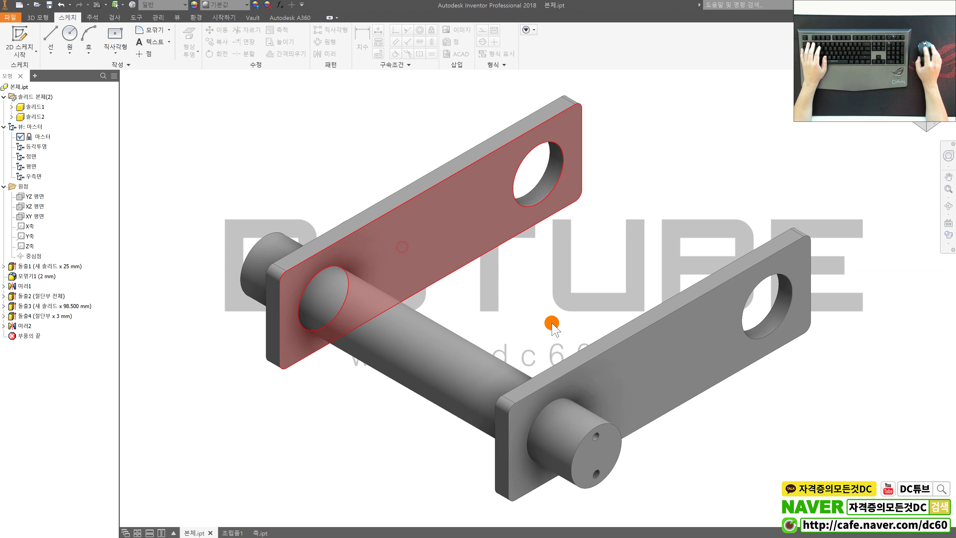
click(489, 290)
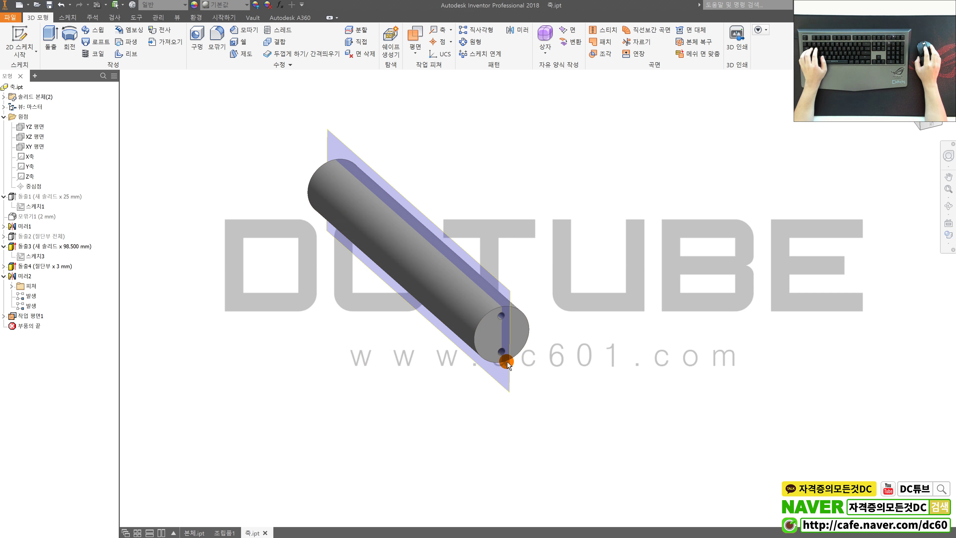
Place a work plane lengthwise through the pin shaft, then return to the 조립품1 assembly.
shift+middle_drag(500, 345, 475, 365)
click(225, 533)
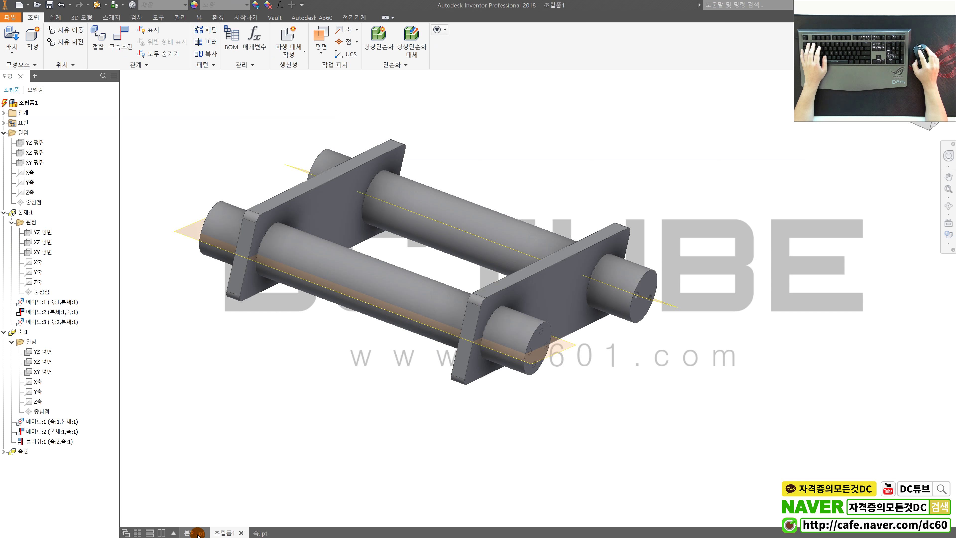
Lock the shaft's work plane to the plate face with a 0.00 deg angle constraint, 각도:1.
key(F6)
scroll(454, 277, down, 2)
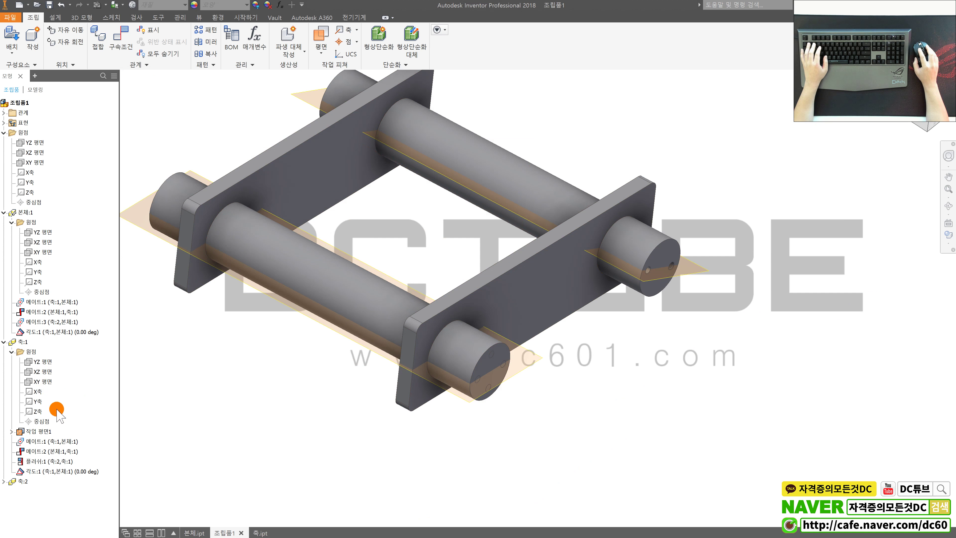
click(12, 431)
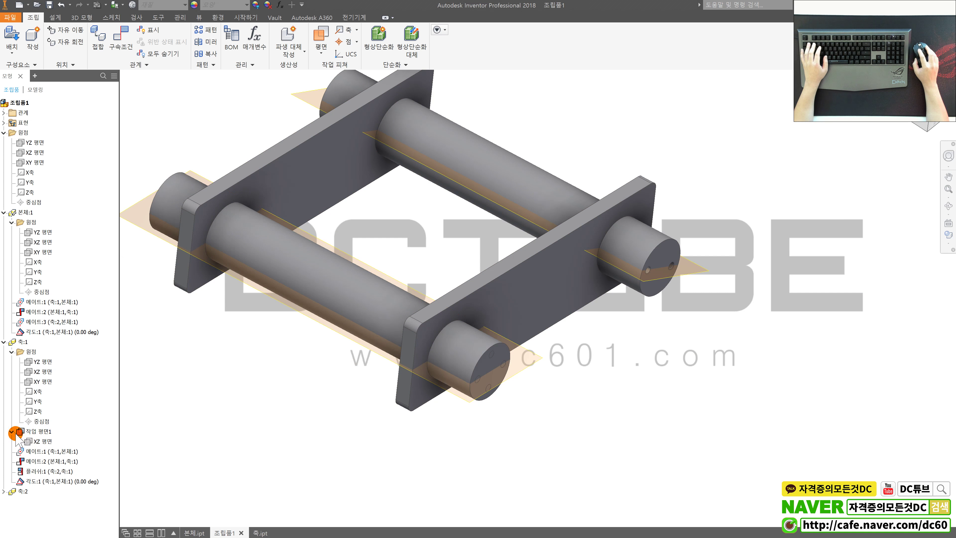
drag(57, 441, 165, 435)
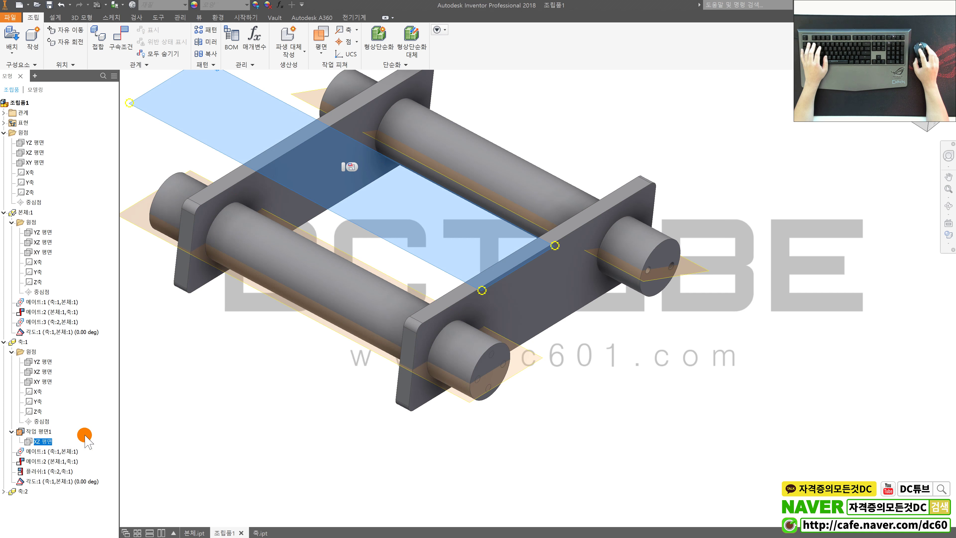
Drive angle constraint 각도:1 from 0 to 180 deg, then cancel and refit the view.
right_click(59, 482)
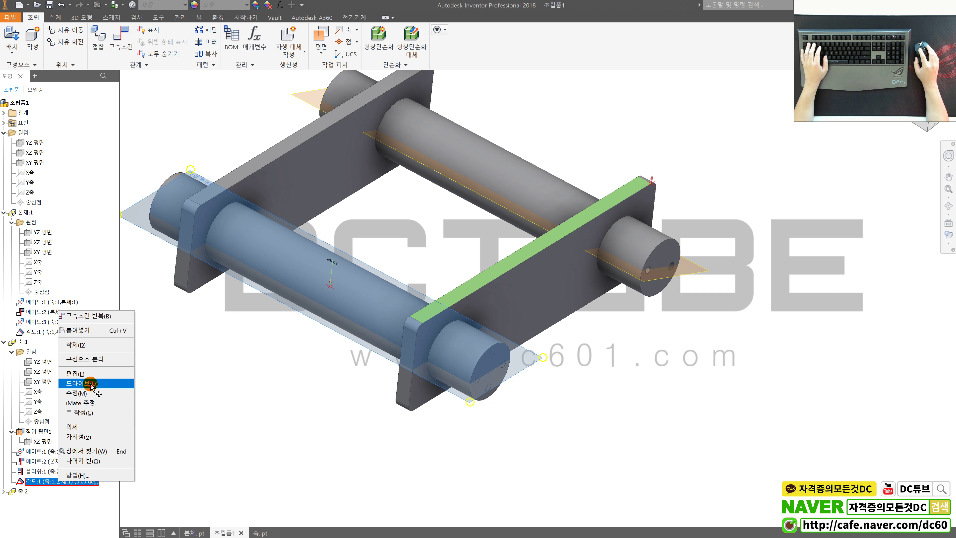
click(91, 384)
text(180)
click(133, 138)
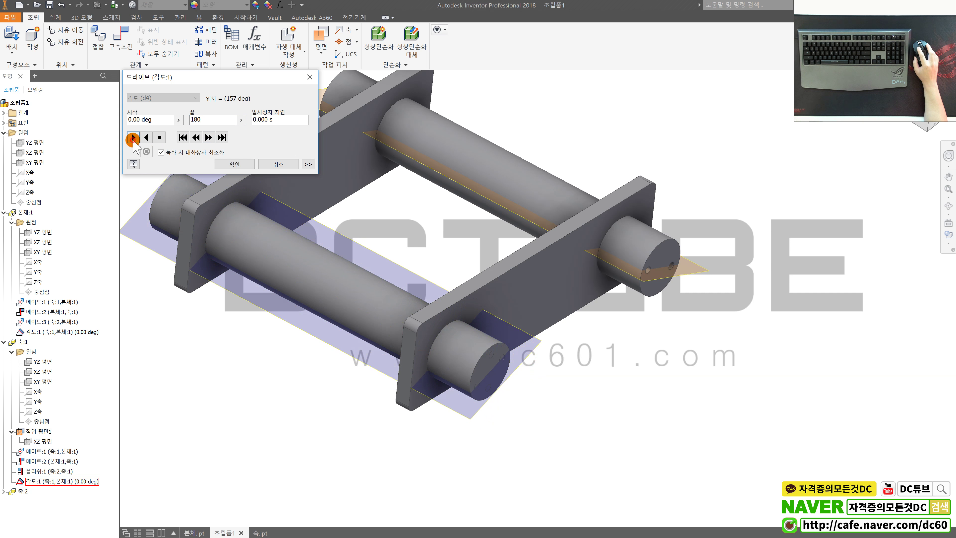
click(278, 164)
scroll(578, 392, up, 5)
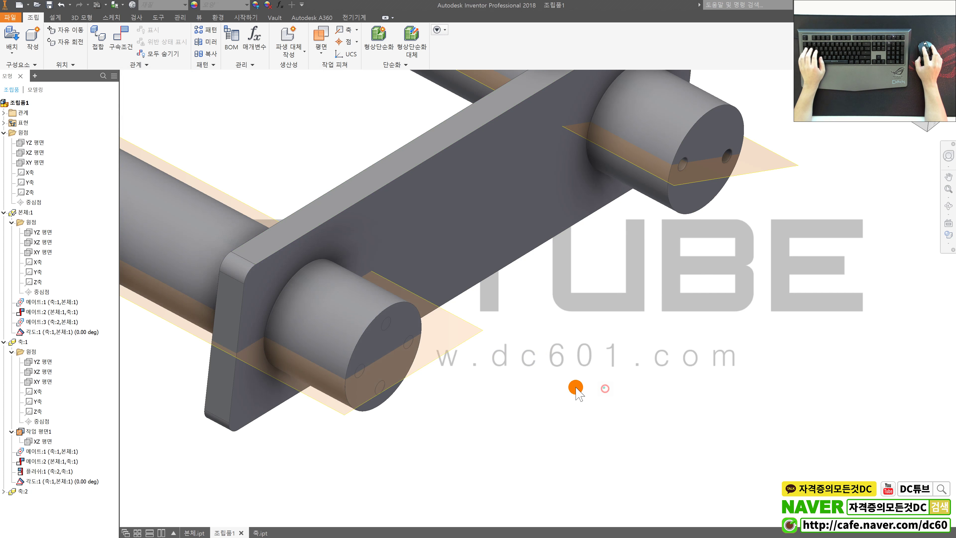
key(Home)
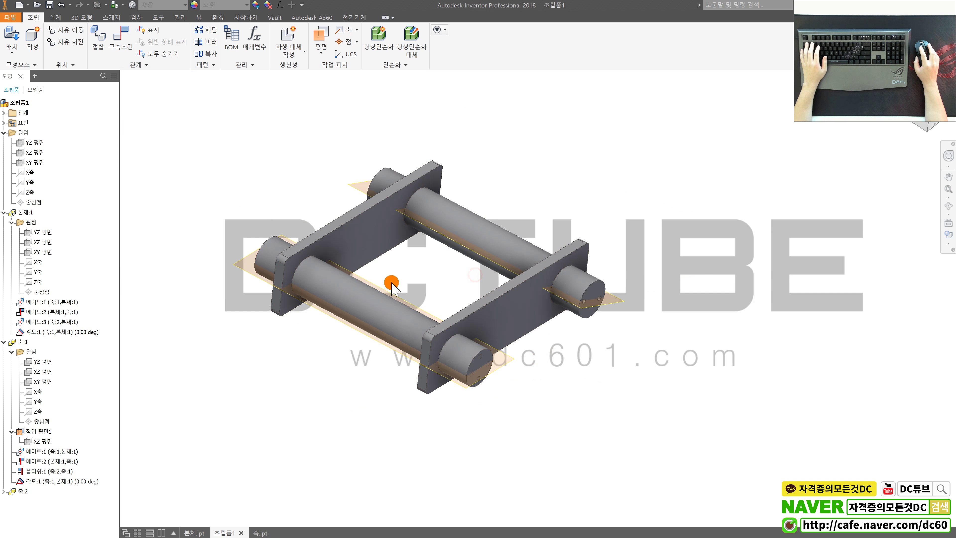
click(391, 282)
Delete the plate part 본체:1 without saving, then undo to restore it.
key(Delete)
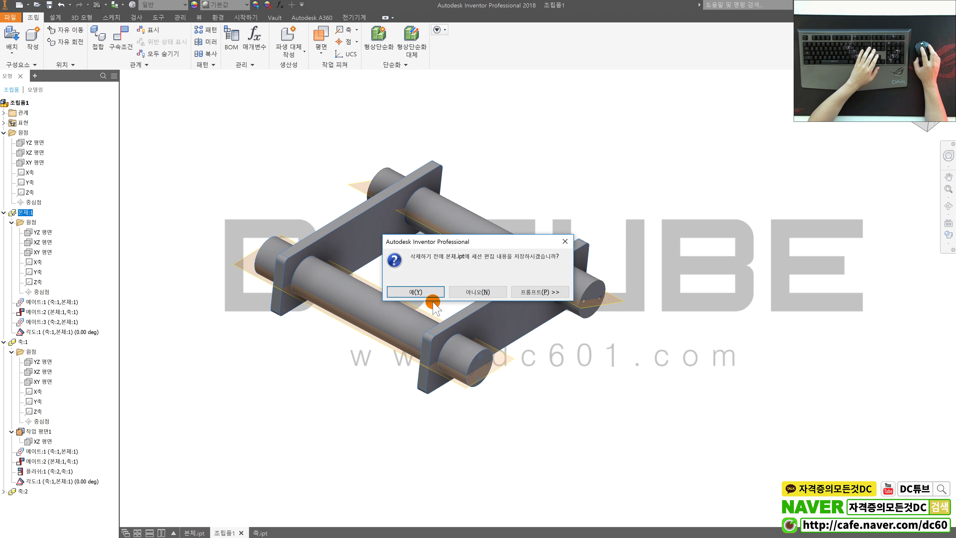
click(486, 292)
scroll(485, 352, up, 4)
scroll(460, 343, up, 2)
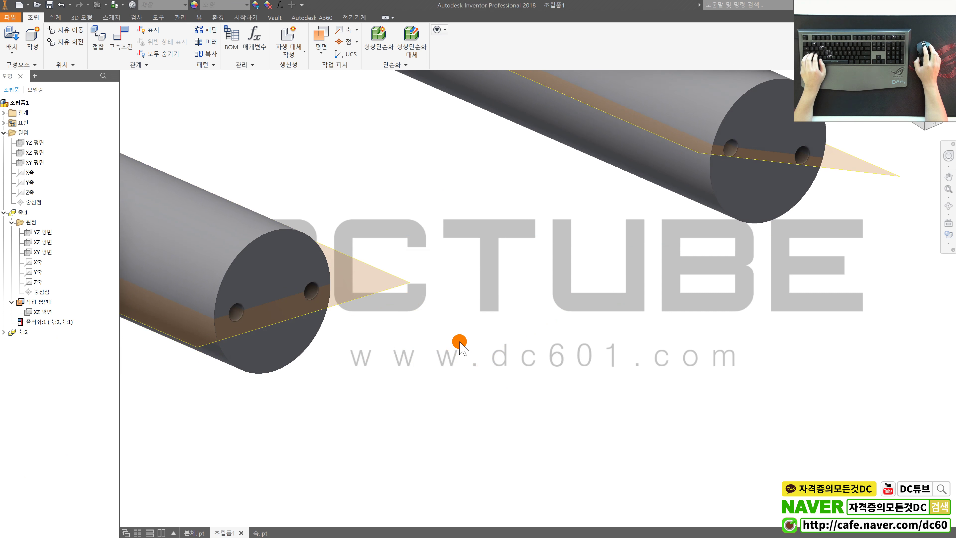
scroll(460, 343, down, 3)
key(ctrl+z)
scroll(430, 270, down, 2)
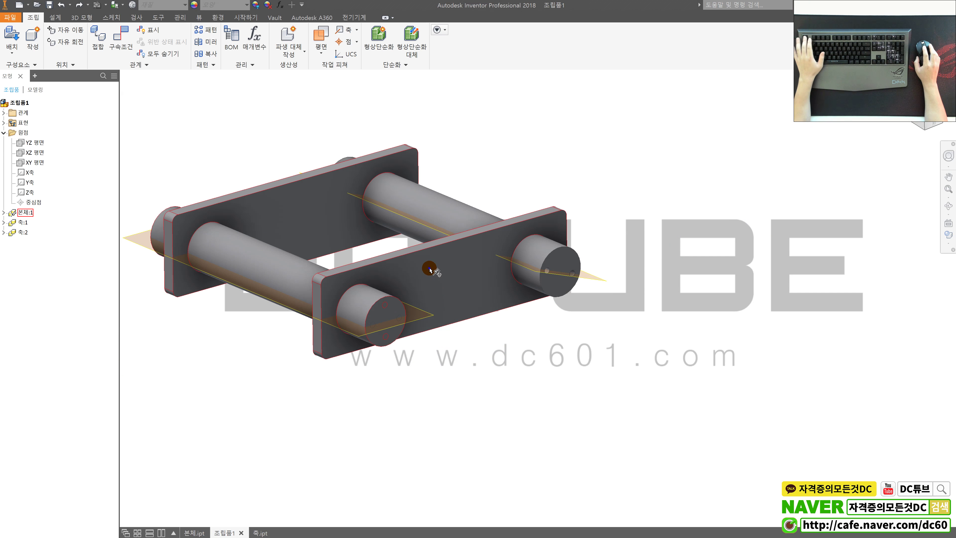
Open the plate part 본체.ipt in its own document.
right_click(429, 269)
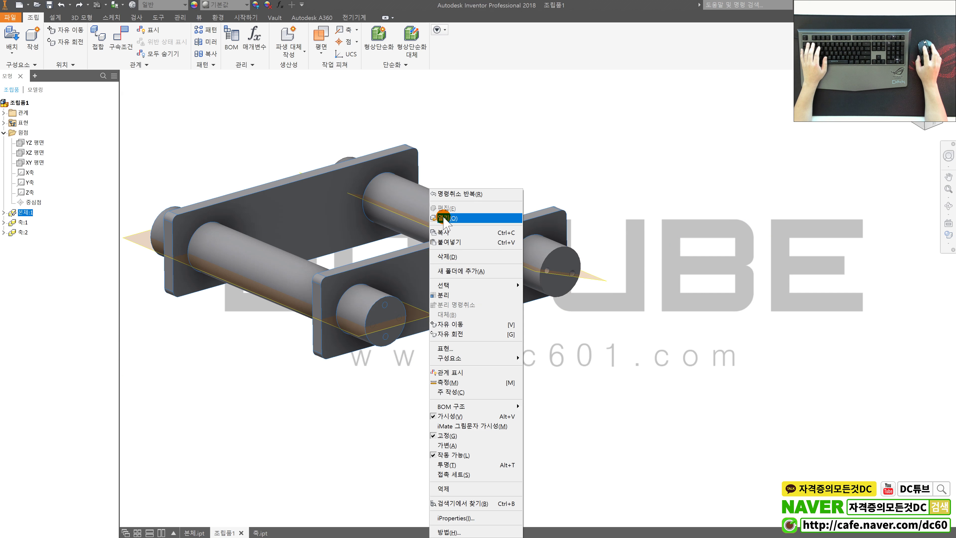
click(443, 218)
click(38, 117)
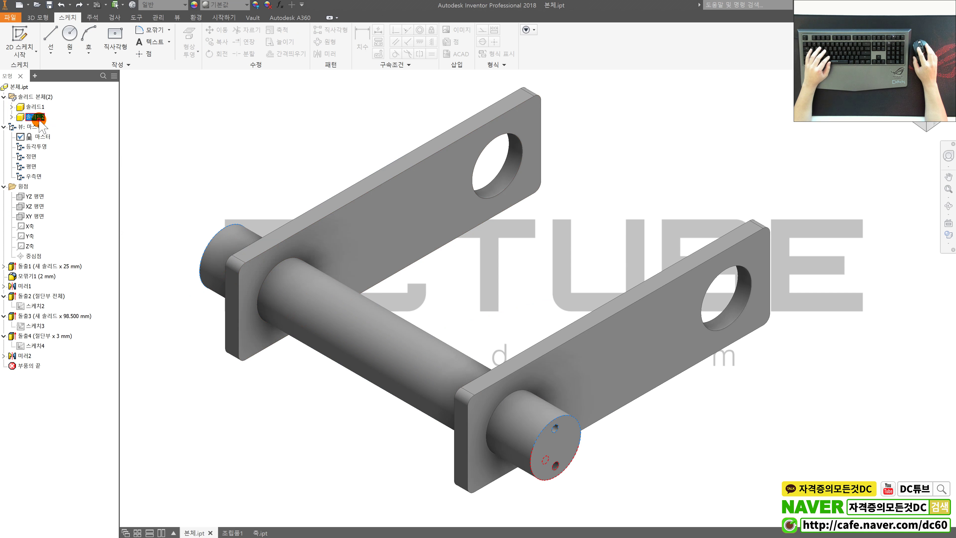
Hide pin body 솔리드2 in 본체.ipt so only 솔리드1 plates show, then return to 조립품1.
click(38, 108)
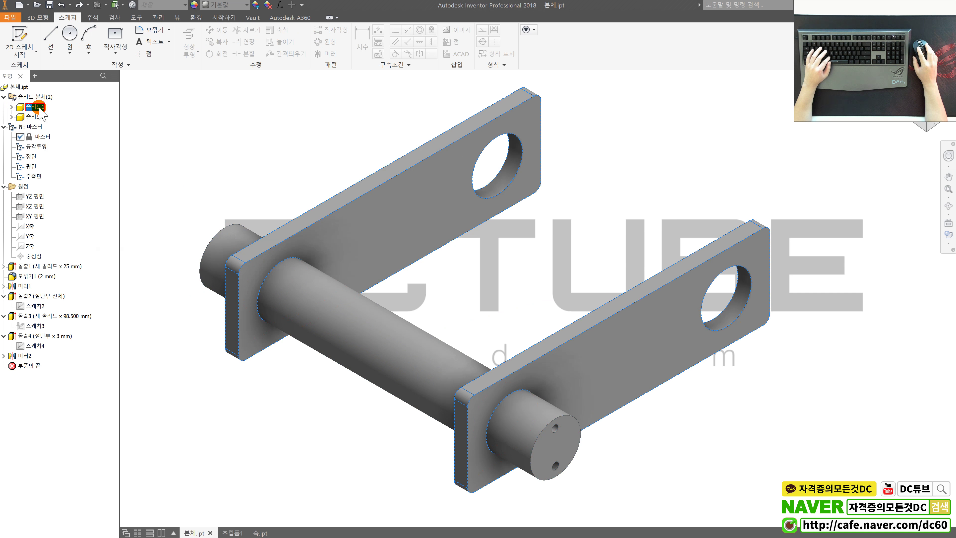
key(alt+v)
click(38, 107)
key(alt+v)
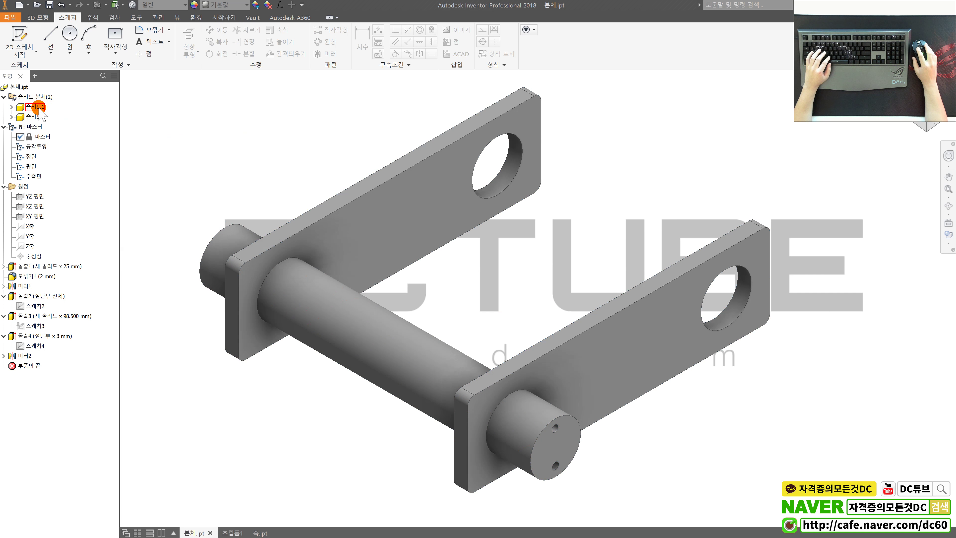
click(36, 117)
key(alt+v)
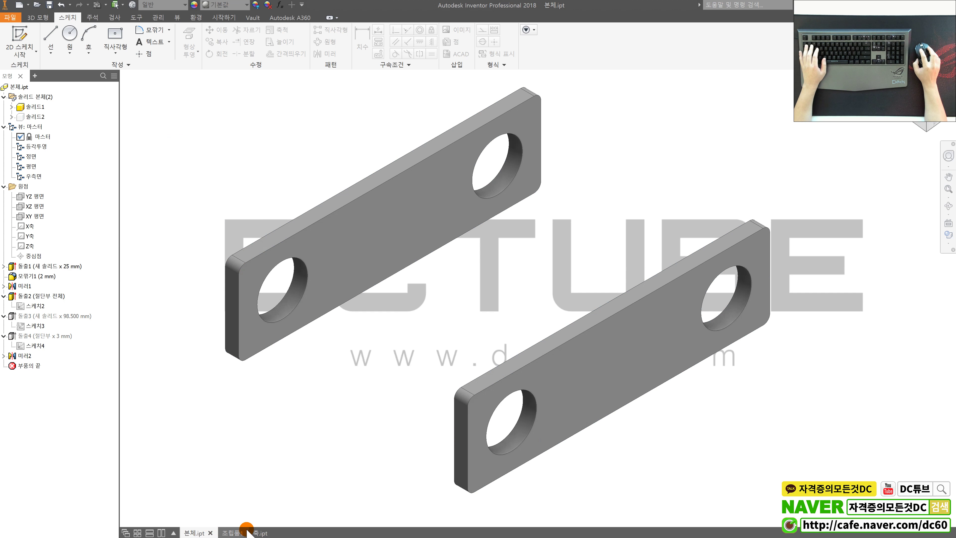
click(256, 532)
click(232, 532)
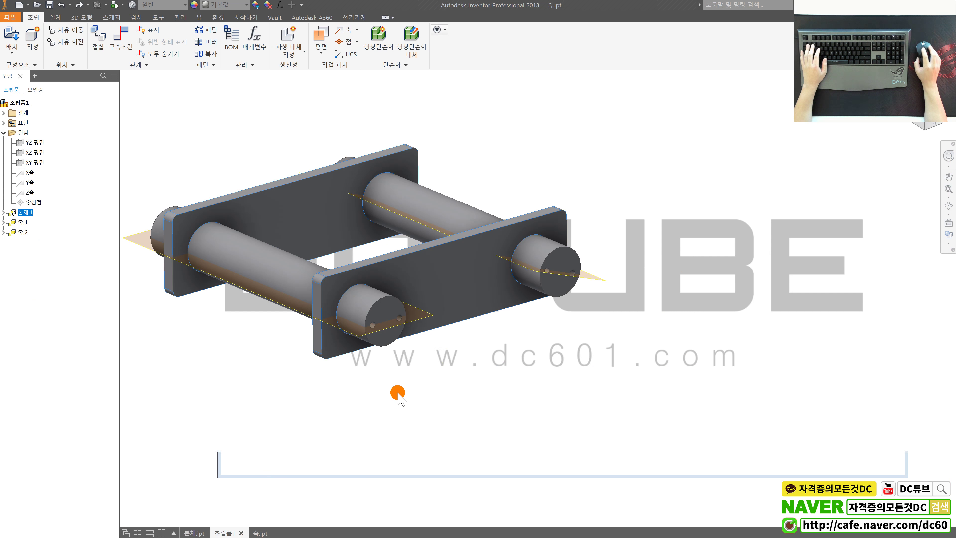
Refit the isometric view and expand shafts 축:2 and 축:1 in the browser.
scroll(469, 374, up, 5)
shift+middle_drag(427, 341, 371, 335)
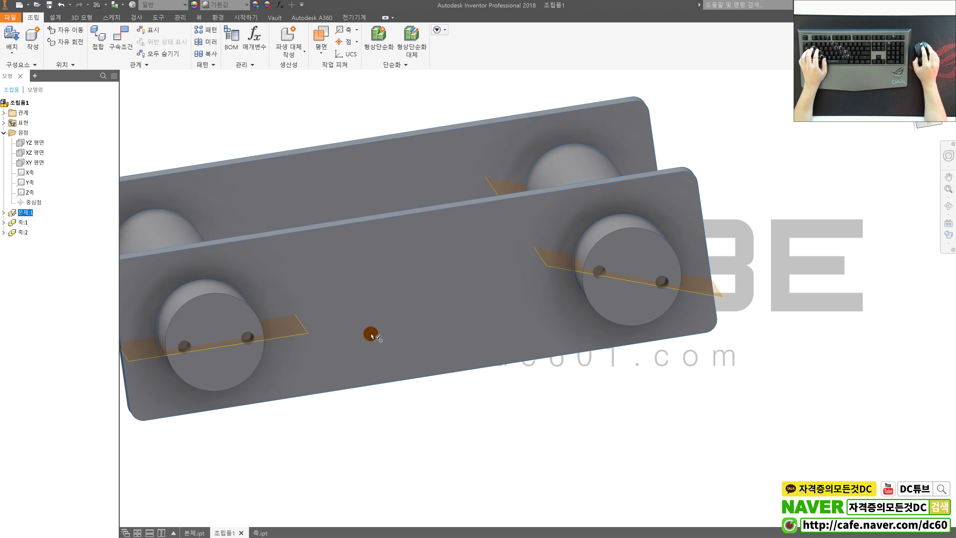
key(F6)
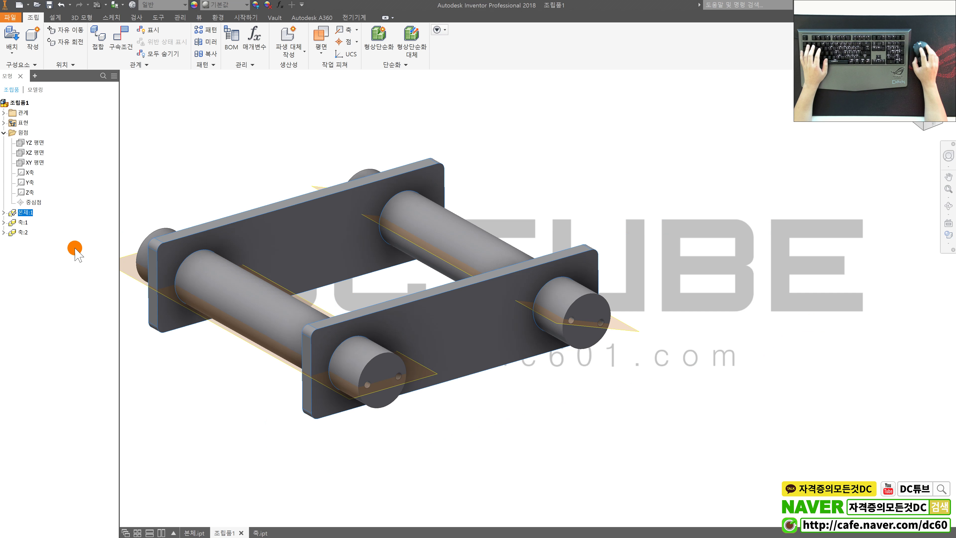
click(4, 233)
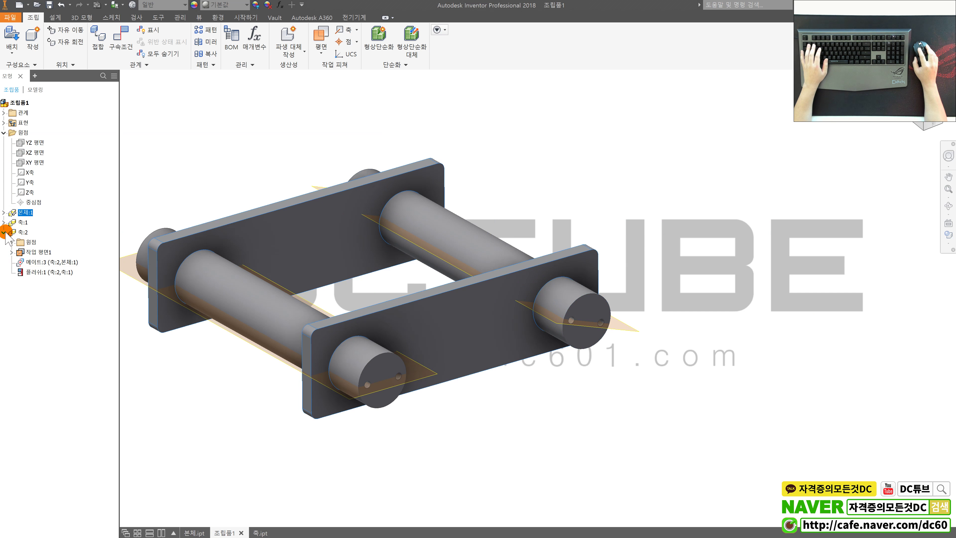
click(4, 222)
Rename angle constraint 각도:1 to 'Drive' and bring up its drive settings.
right_click(42, 281)
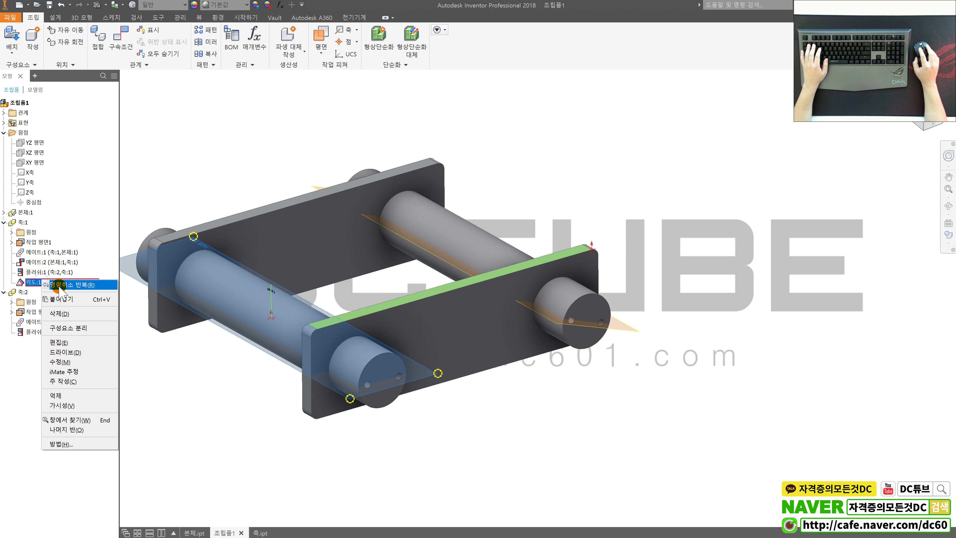
click(36, 281)
click(36, 282)
key(BackSpace)
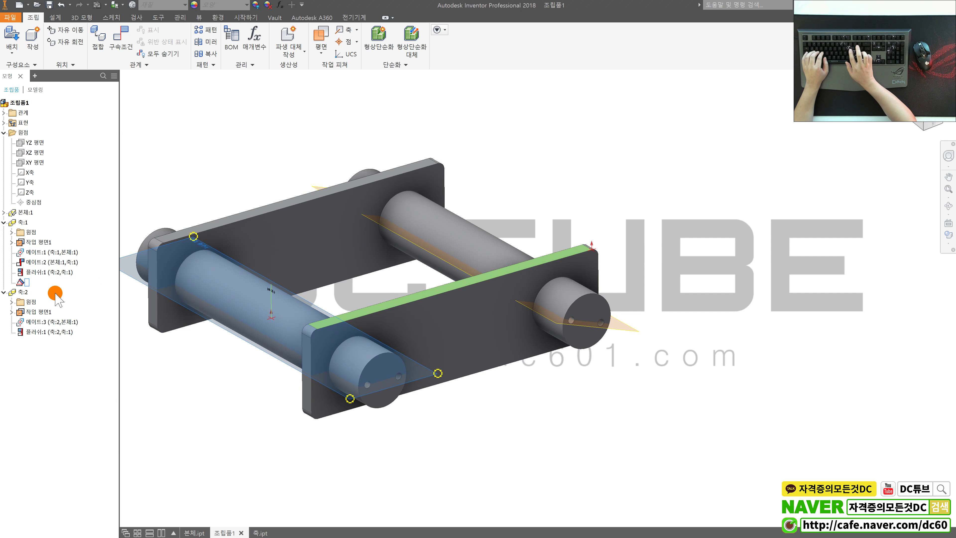
text(Drive)
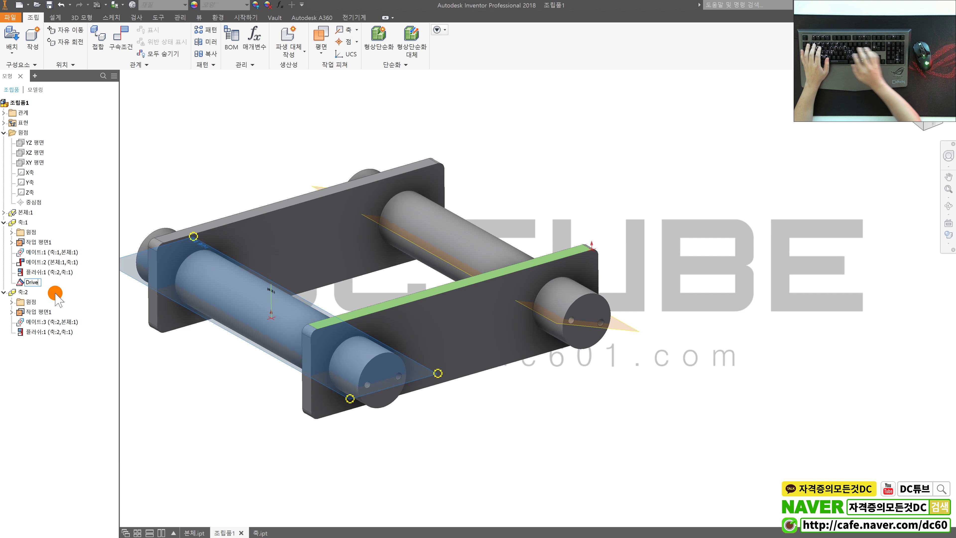
key(Return)
right_click(79, 282)
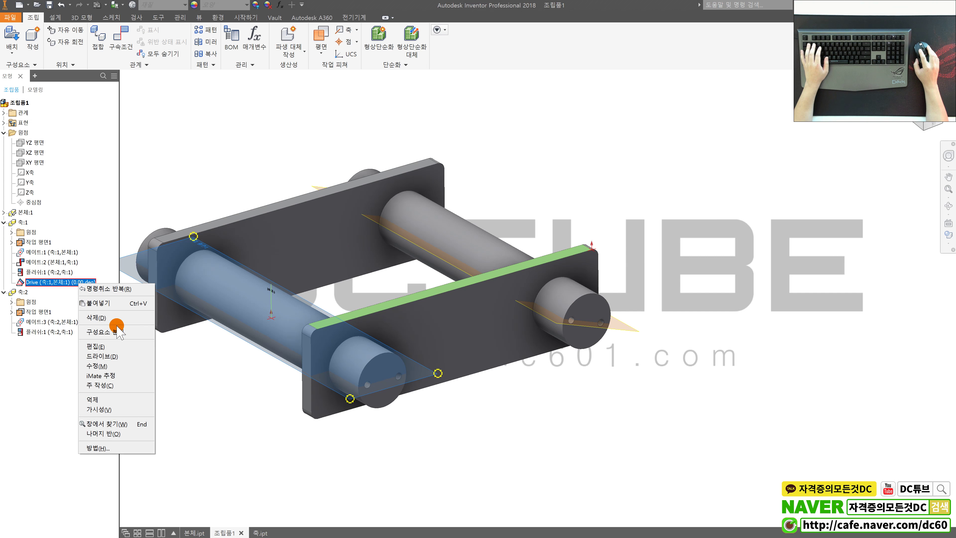
click(119, 357)
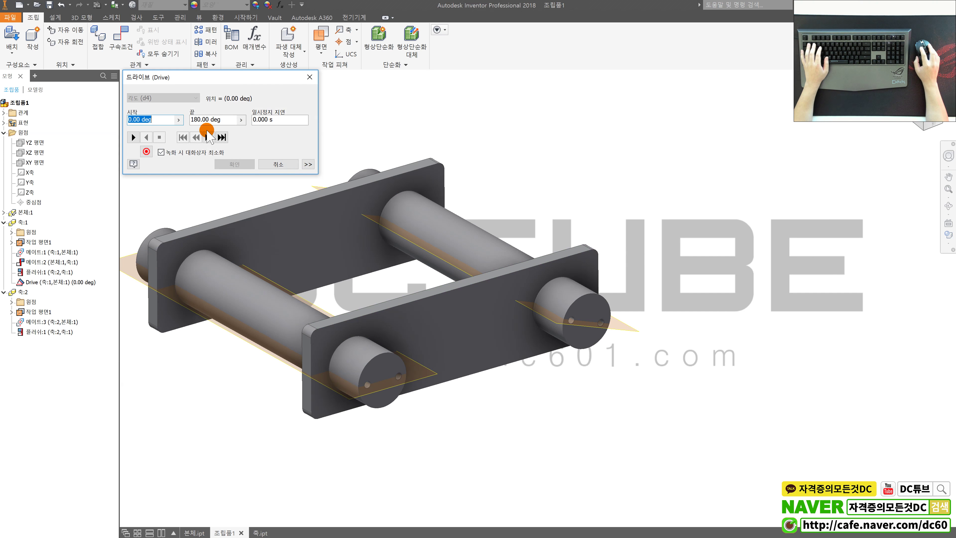
Play the Drive rotation from 0 to 180 deg, then close it and refit the view.
click(133, 137)
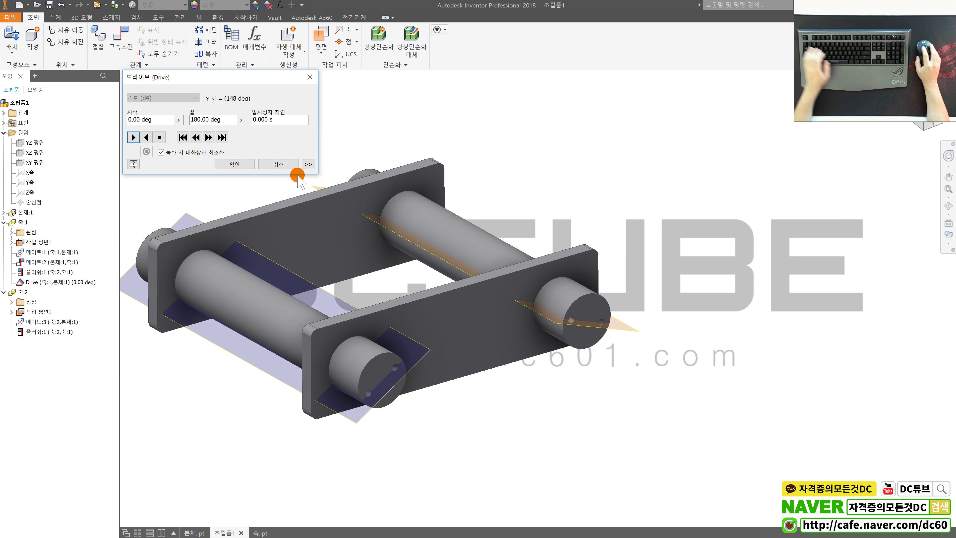
click(263, 164)
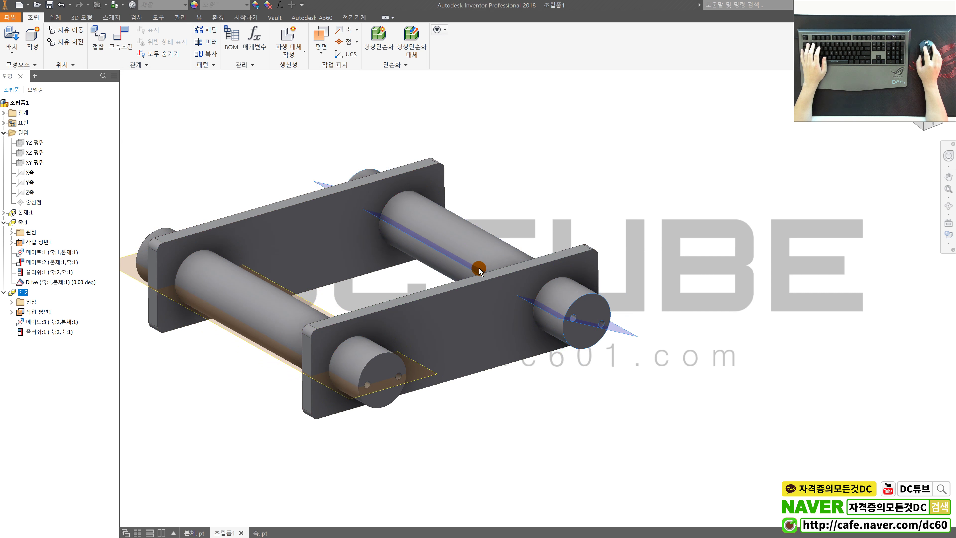
key(F6)
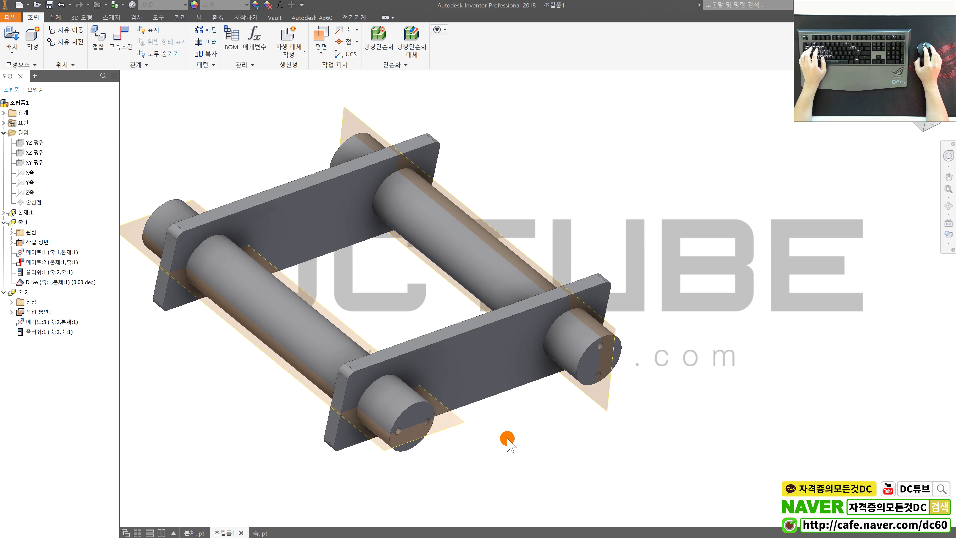
Free-rotate the second shaft 축:2 about its axis, then switch to the Naver question page.
click(502, 249)
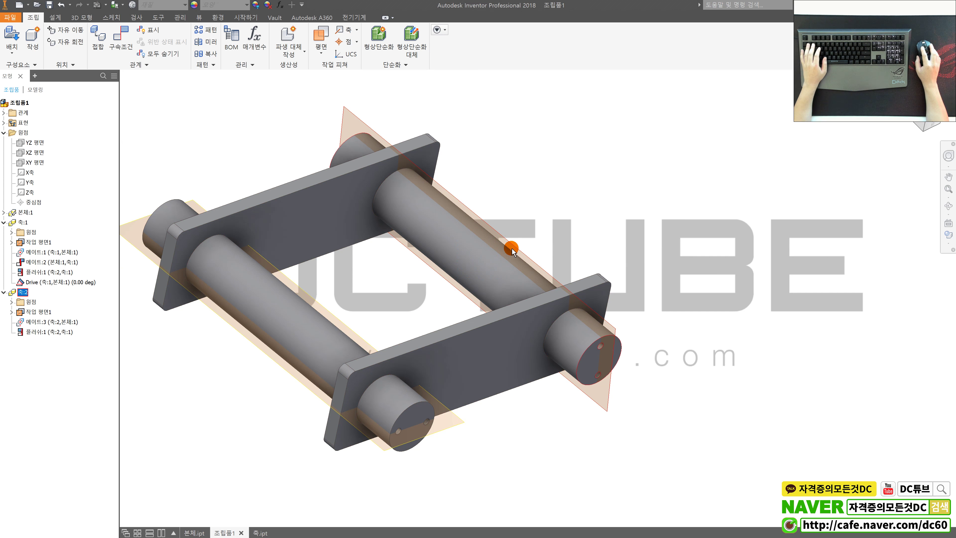
click(518, 259)
drag(518, 274, 493, 282)
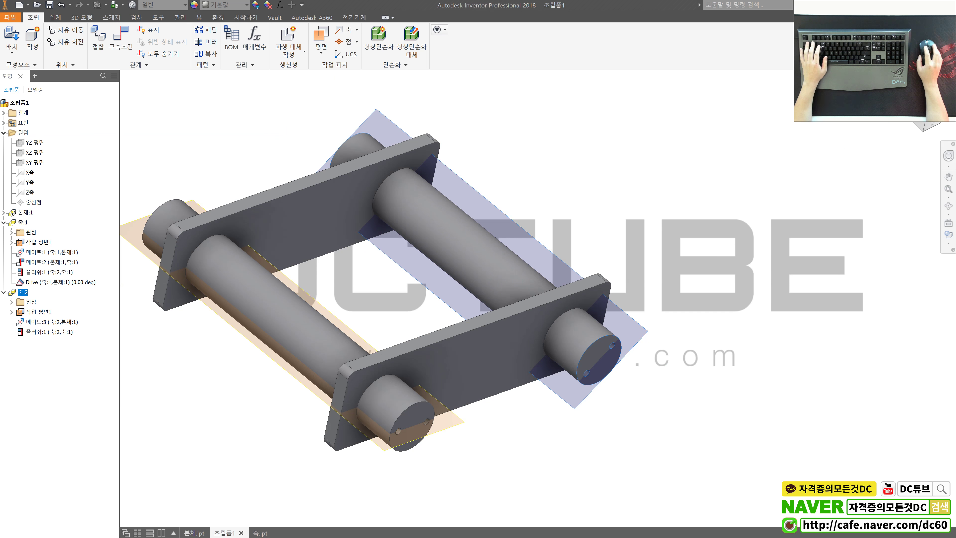
key(alt+Tab)
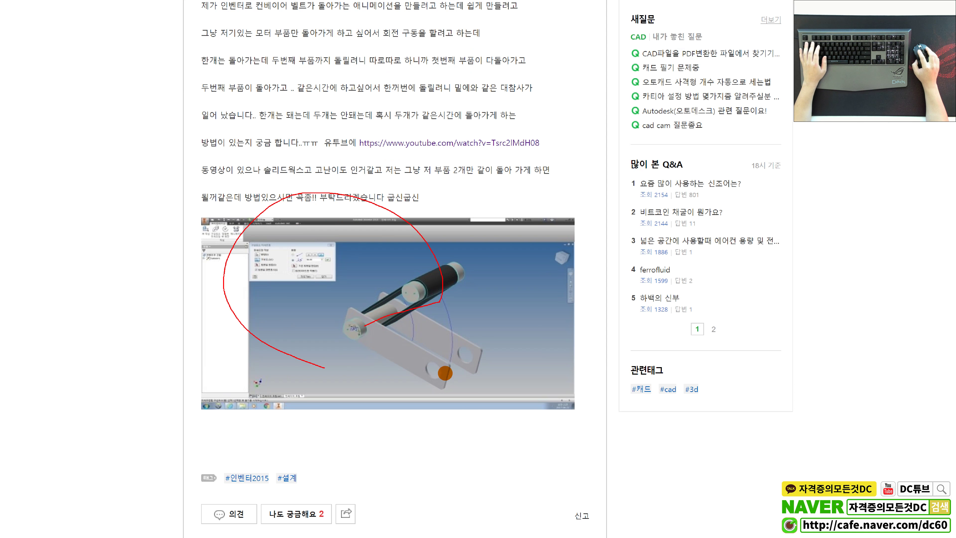
Annotate the asker's mechanism screenshot, marking the lower plates and upper belt.
drag(314, 222, 460, 378)
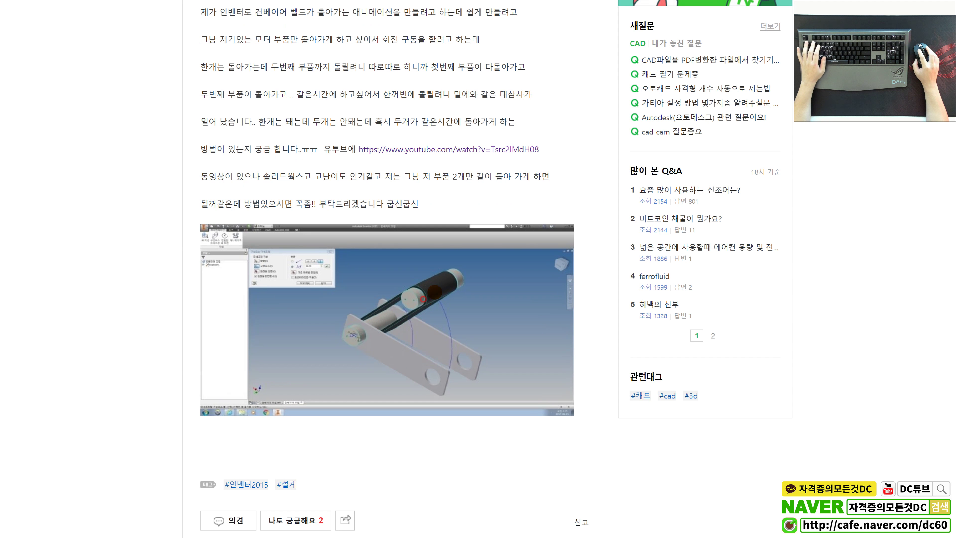
drag(510, 332, 400, 395)
drag(380, 330, 466, 273)
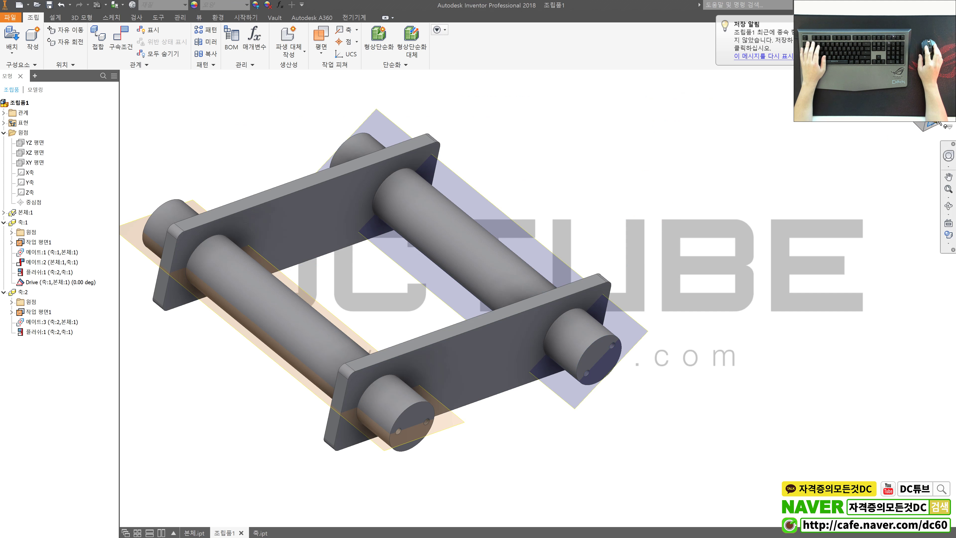
In Inventor, view the assembly from the front and turn 축:2 so its holes sit horizontal.
click(922, 130)
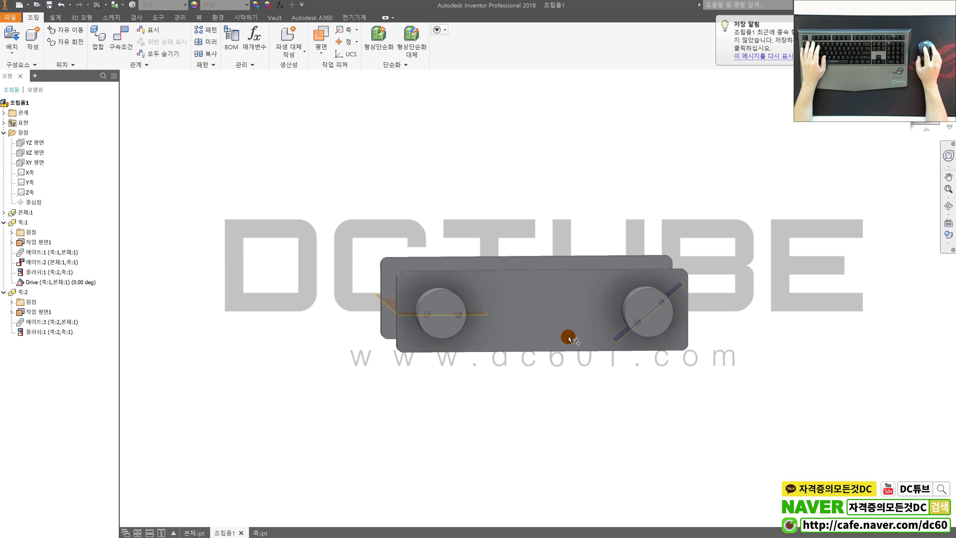
click(638, 302)
scroll(639, 302, up, 3)
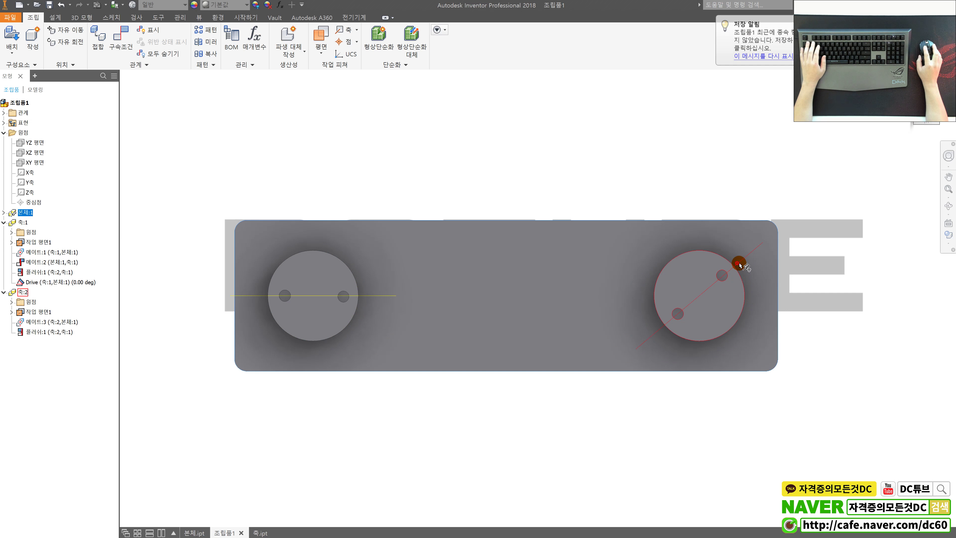
drag(724, 286, 734, 262)
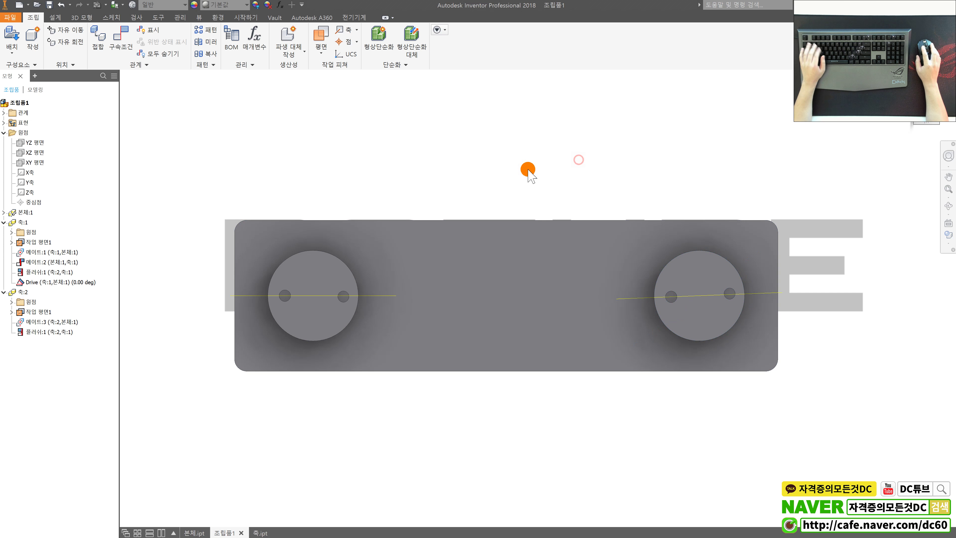
Set up a Rotation-type motion constraint with the reverse solution at a 1.000 ul ratio.
key(c)
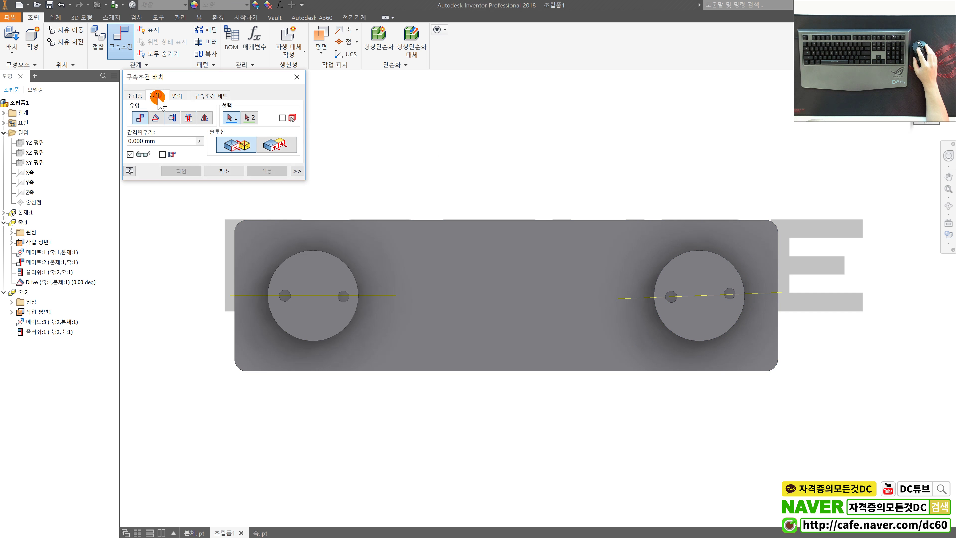
click(154, 95)
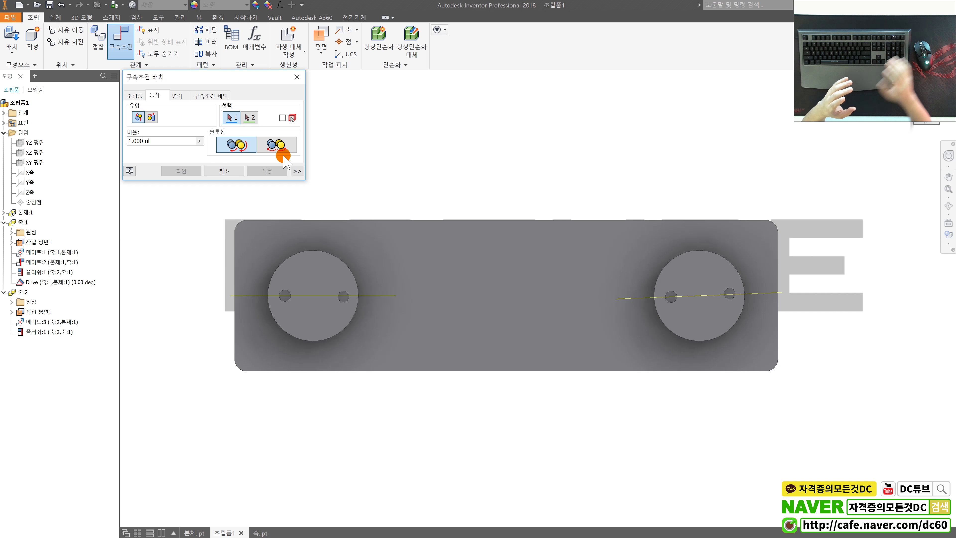
click(281, 151)
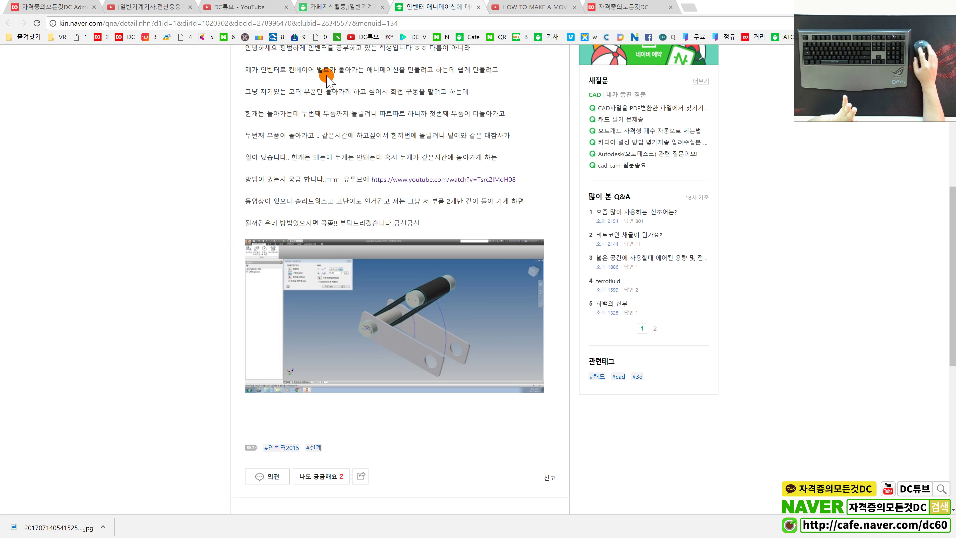
Open the DC튜브 channel's V8 Engine video and skip the pre-roll ad.
click(241, 7)
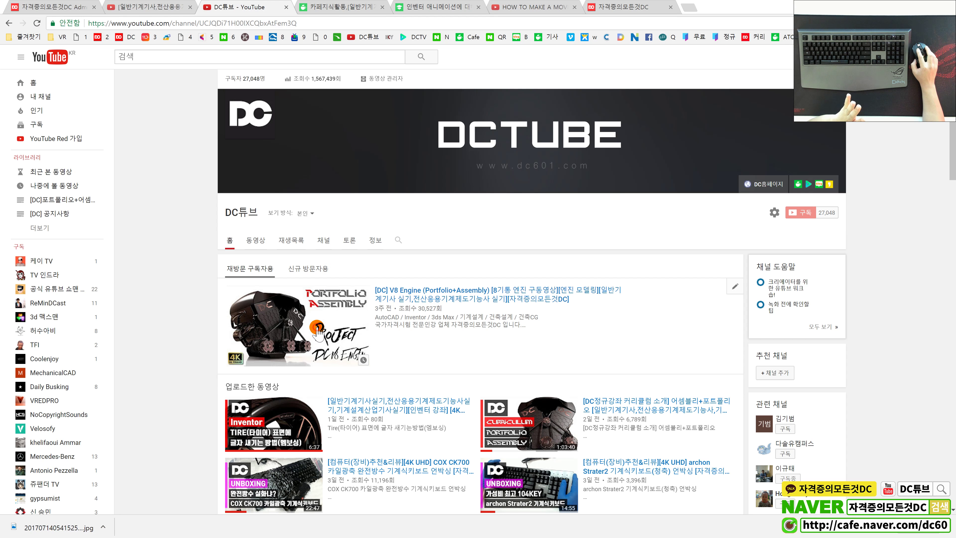
click(315, 328)
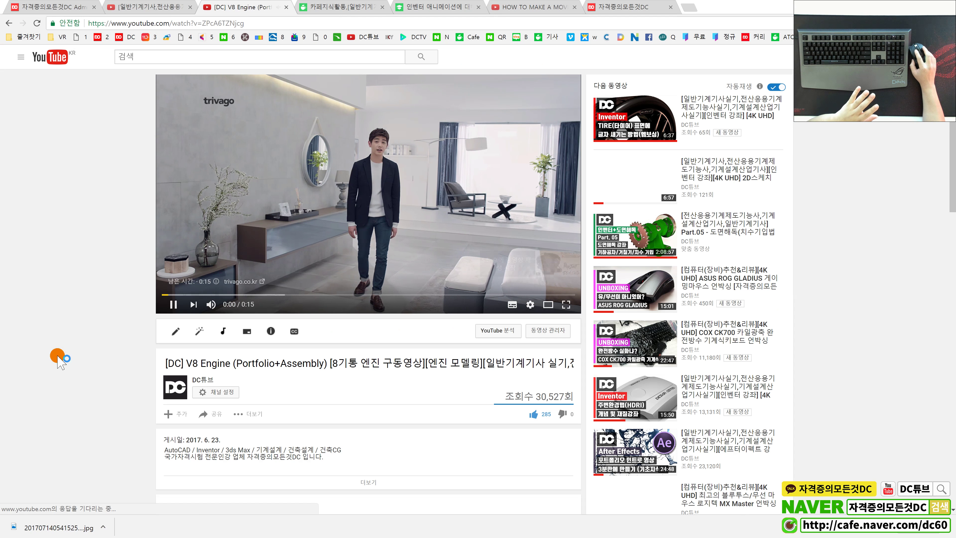
click(172, 305)
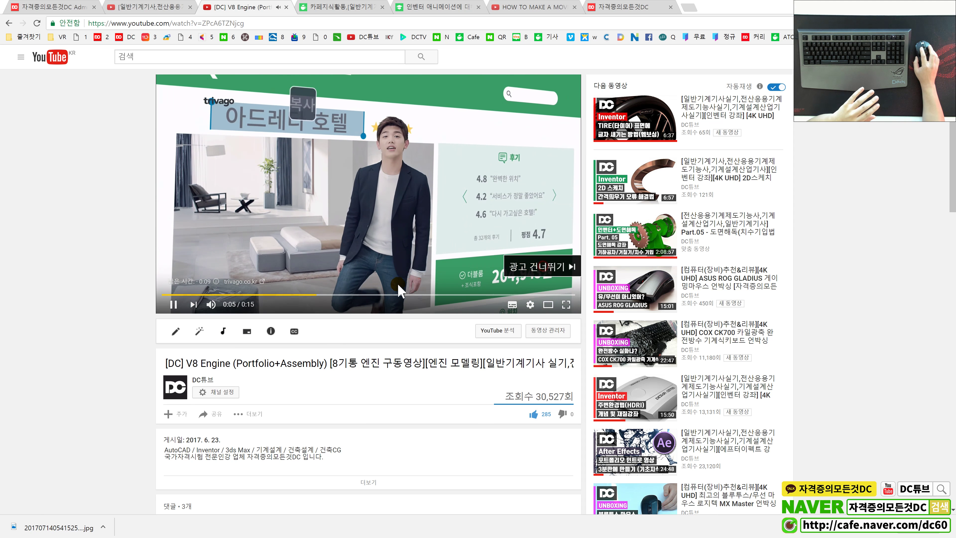
click(527, 267)
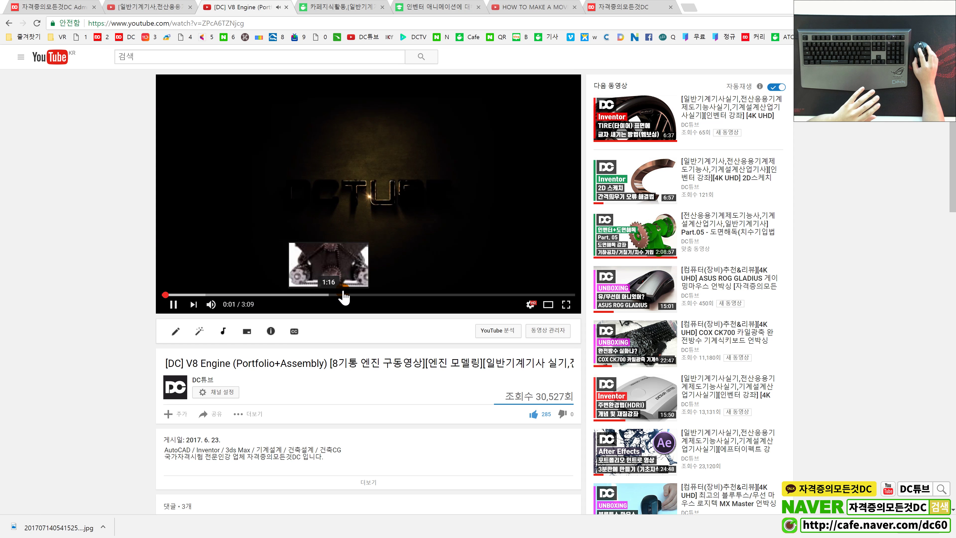
Scrub to about 2:06 and play, then pause, the chain-driven engine section.
click(441, 296)
click(173, 304)
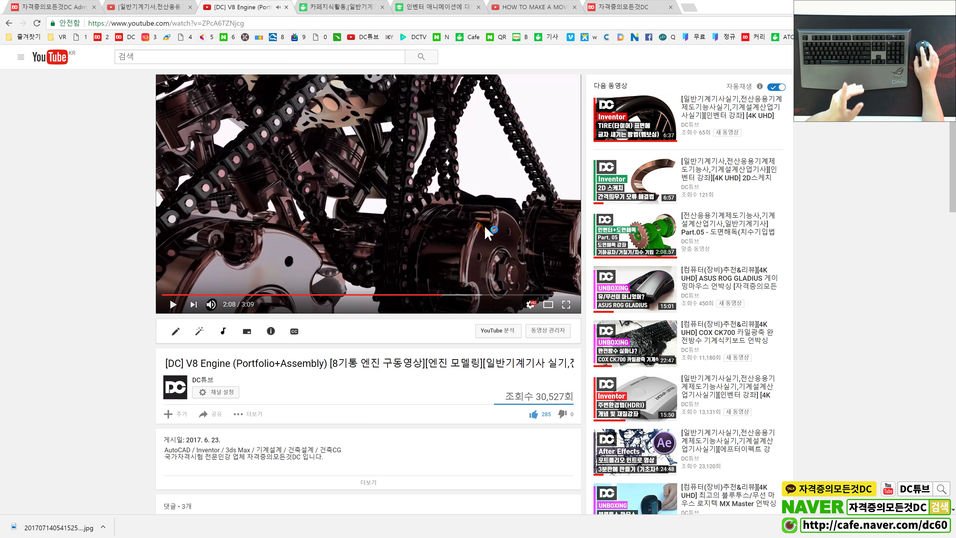
click(230, 286)
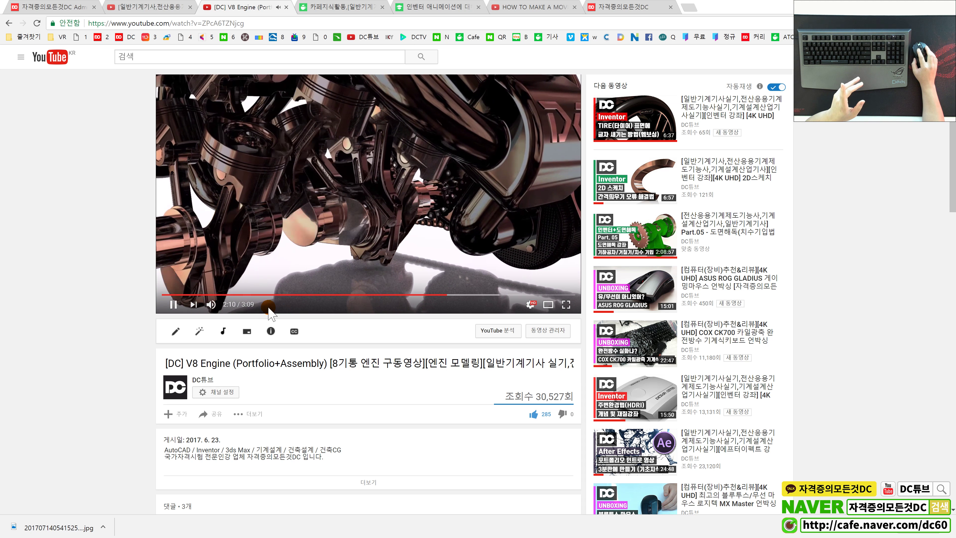
click(183, 310)
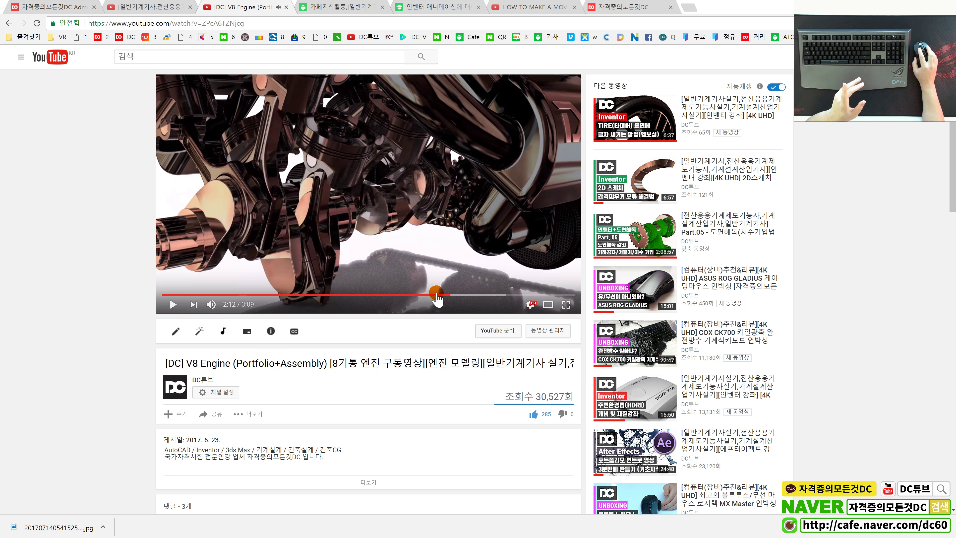
click(436, 295)
click(303, 263)
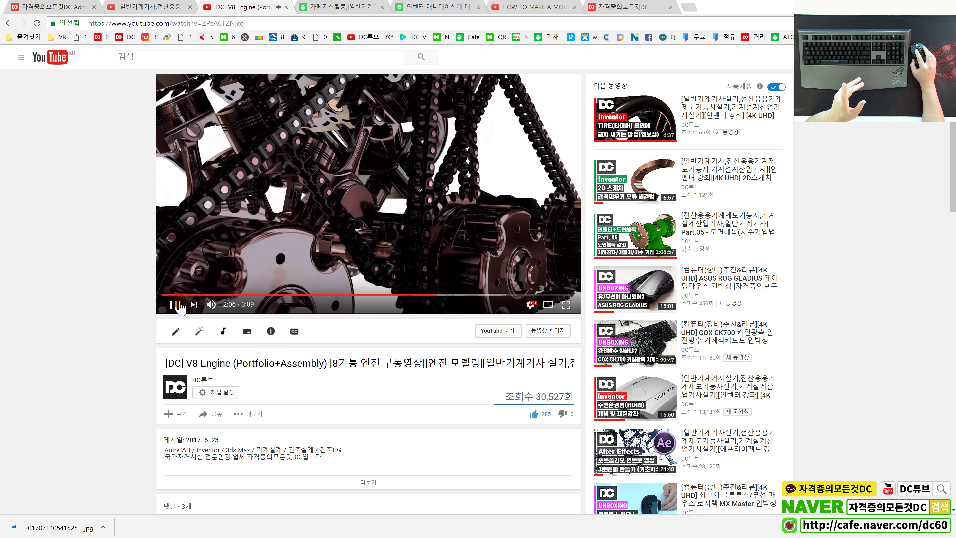
click(303, 264)
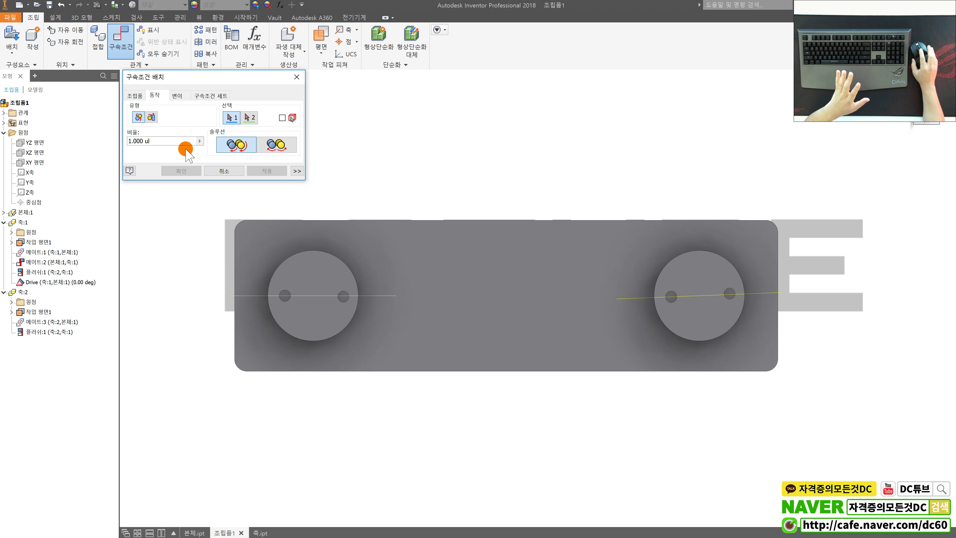
Link the left and right shaft end faces with a 1.000 ul rotation motion constraint.
click(322, 281)
click(711, 277)
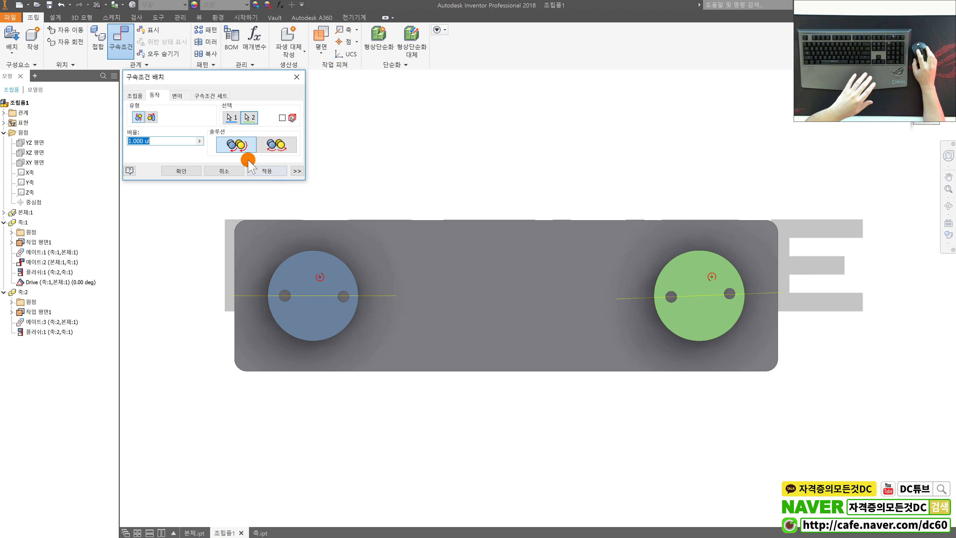
click(267, 171)
key(Escape)
click(335, 280)
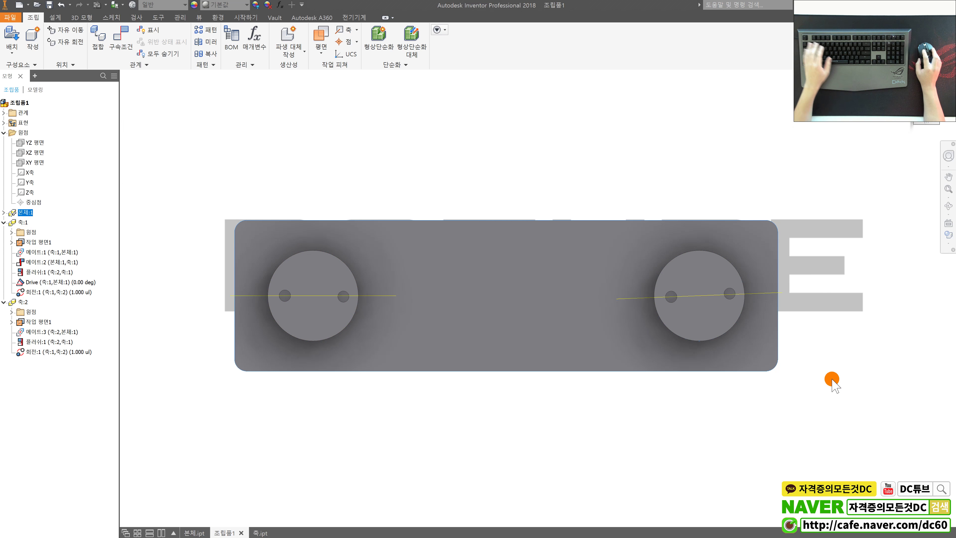
click(731, 272)
Suppress the Drive angle constraint in the browser.
click(314, 251)
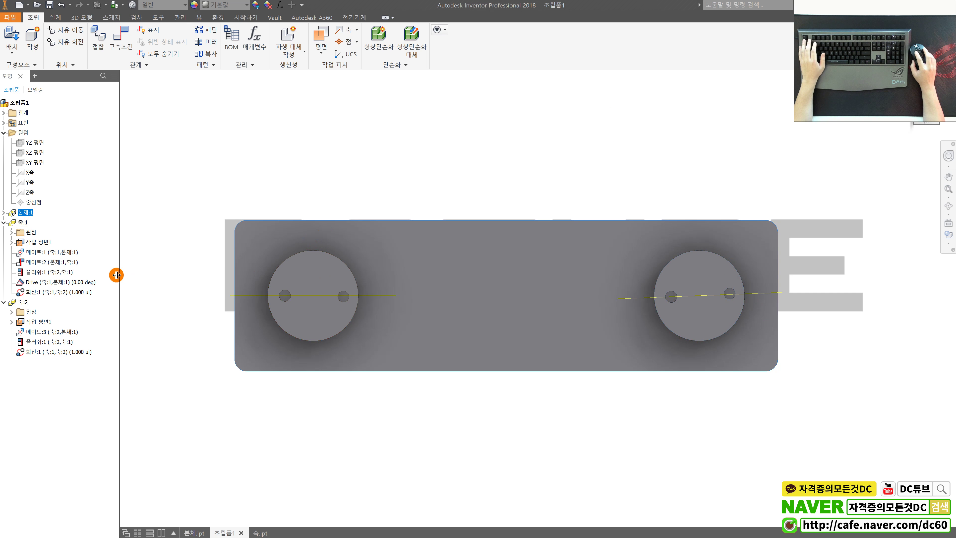
right_click(60, 283)
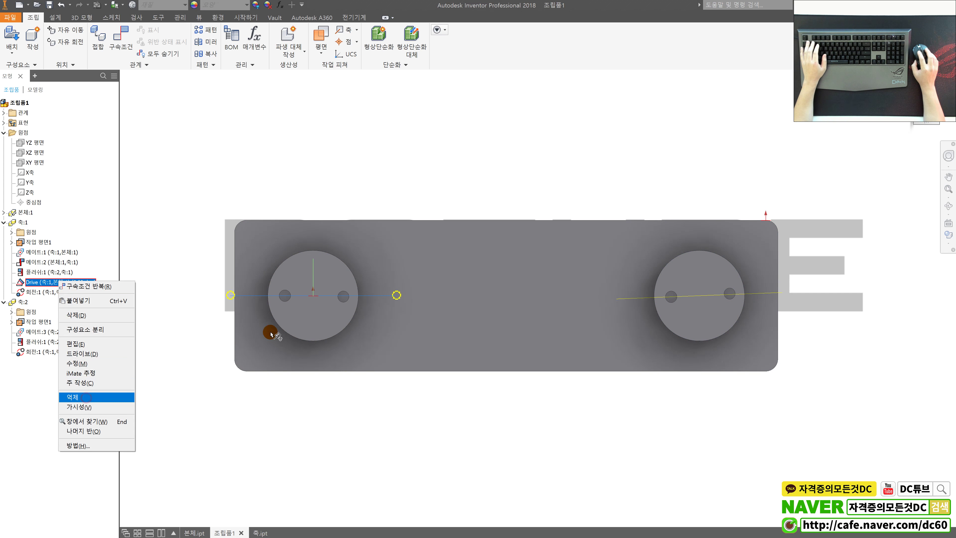
click(372, 301)
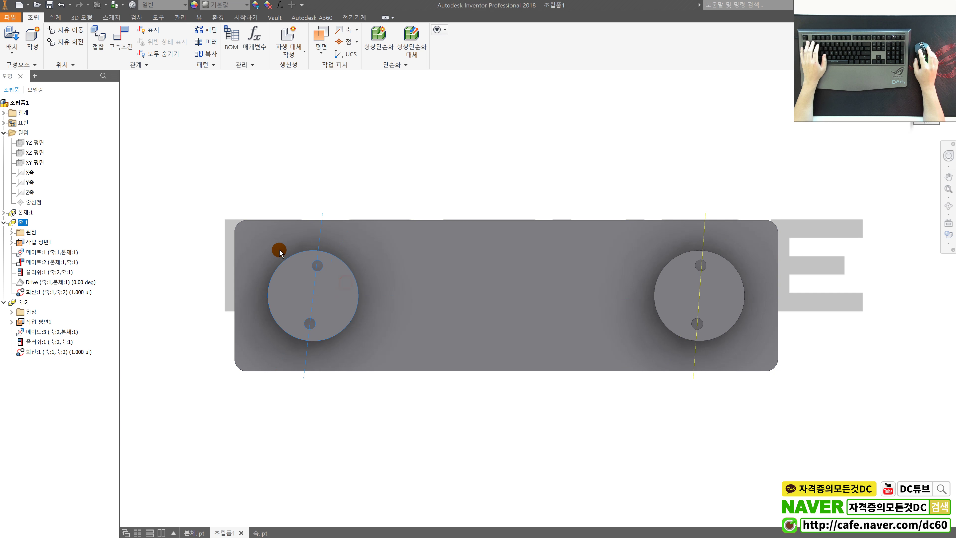
Orbit to a 3D view and spin a shaft to confirm both shafts turn together.
mouse_move(358, 384)
shift+middle_down()
mouse_move(381, 401)
mouse_move(376, 392)
shift+middle_up()
mouse_move(376, 393)
mouse_down()
mouse_move(337, 405)
mouse_move(351, 420)
mouse_move(361, 373)
mouse_up()
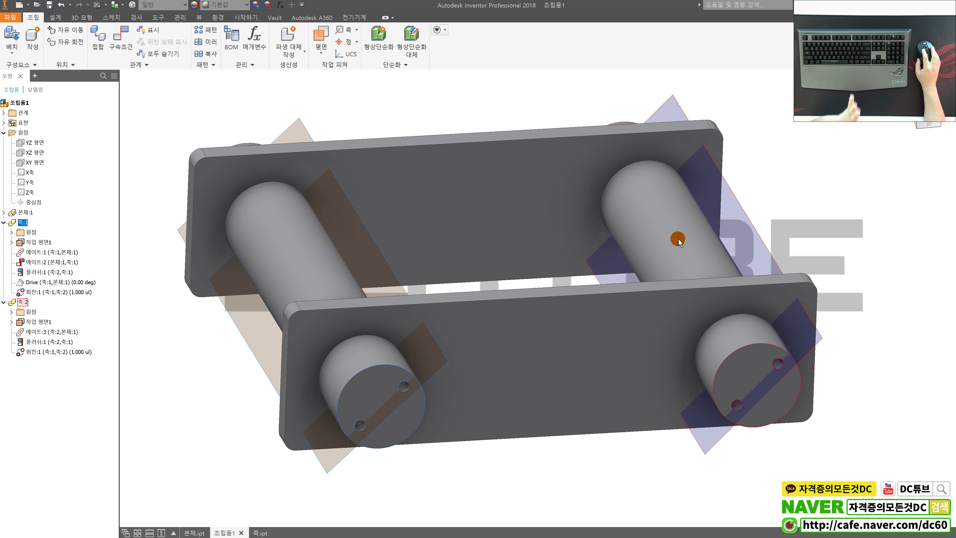
click(362, 301)
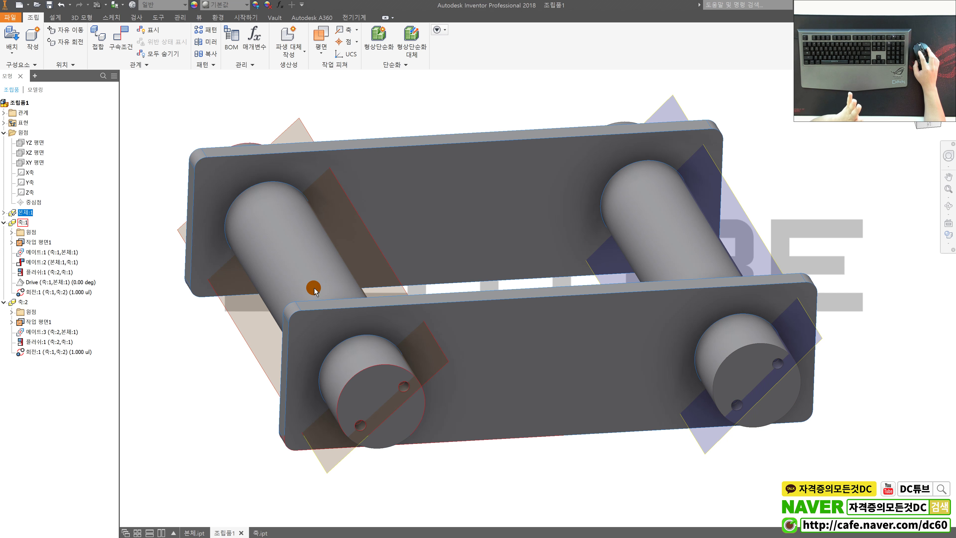
drag(351, 283, 371, 283)
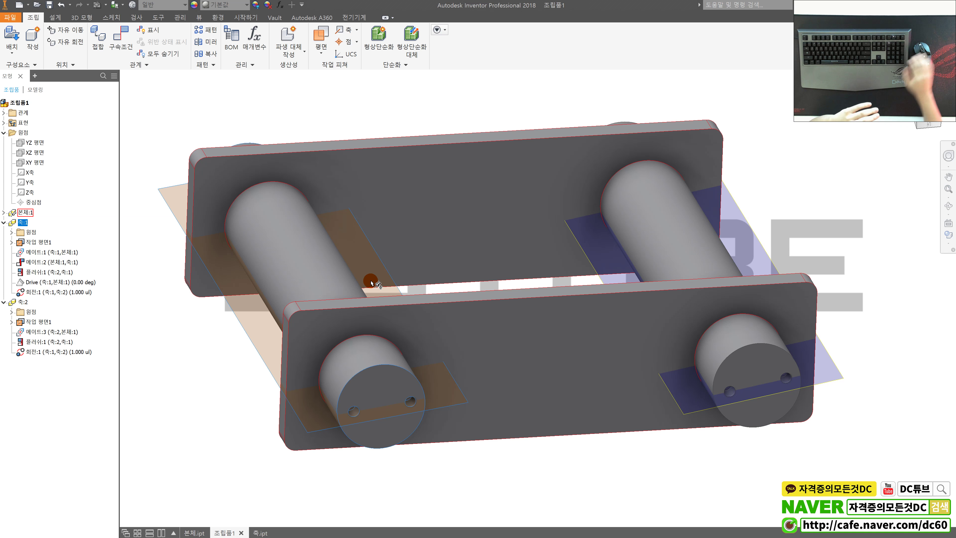
scroll(480, 271, up, 2)
scroll(315, 275, down, 5)
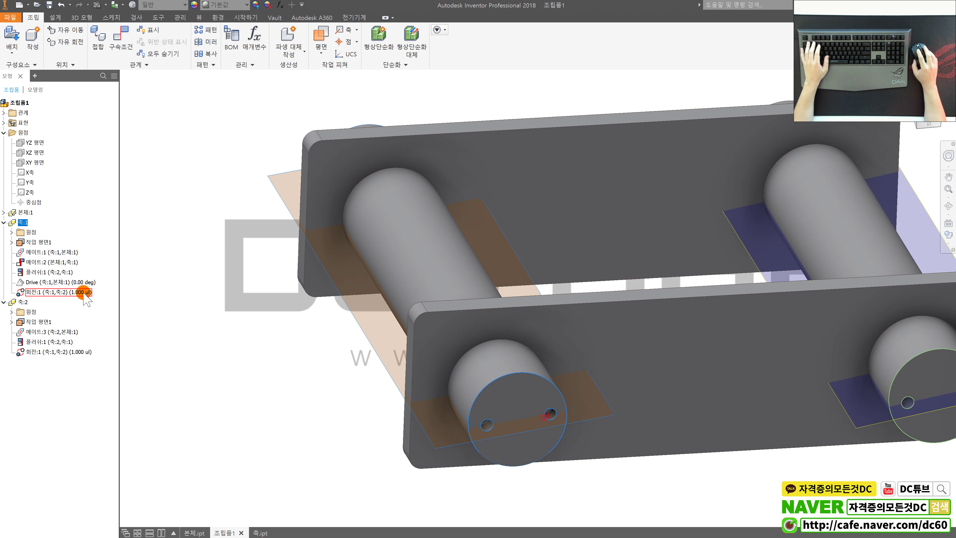
right_click(77, 283)
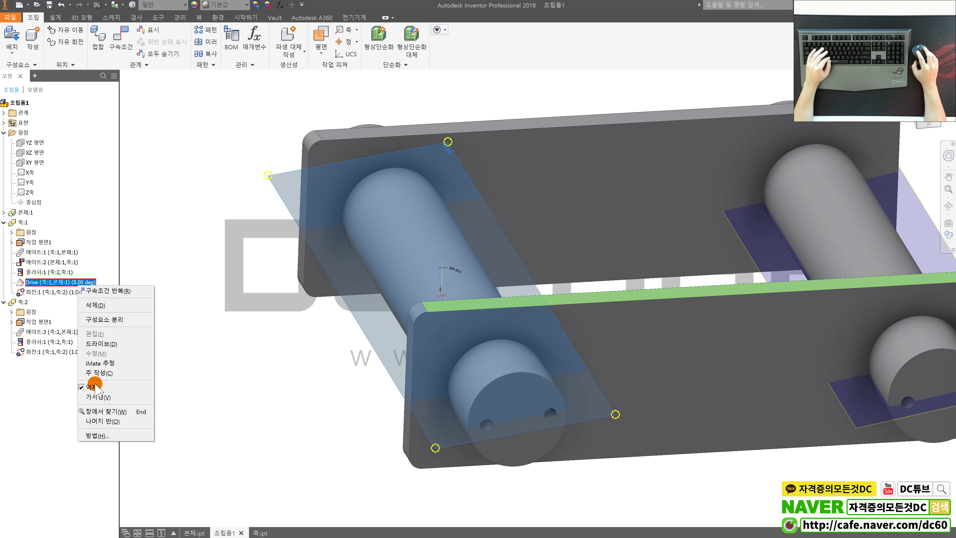
Unsuppress the Drive constraint and set its drive end angle to 360 deg.
click(77, 309)
right_click(69, 283)
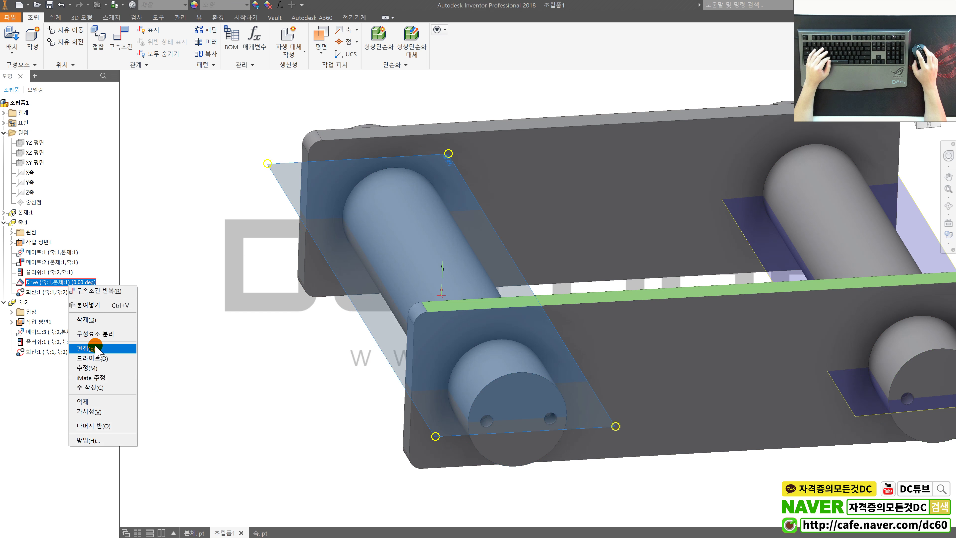
click(92, 358)
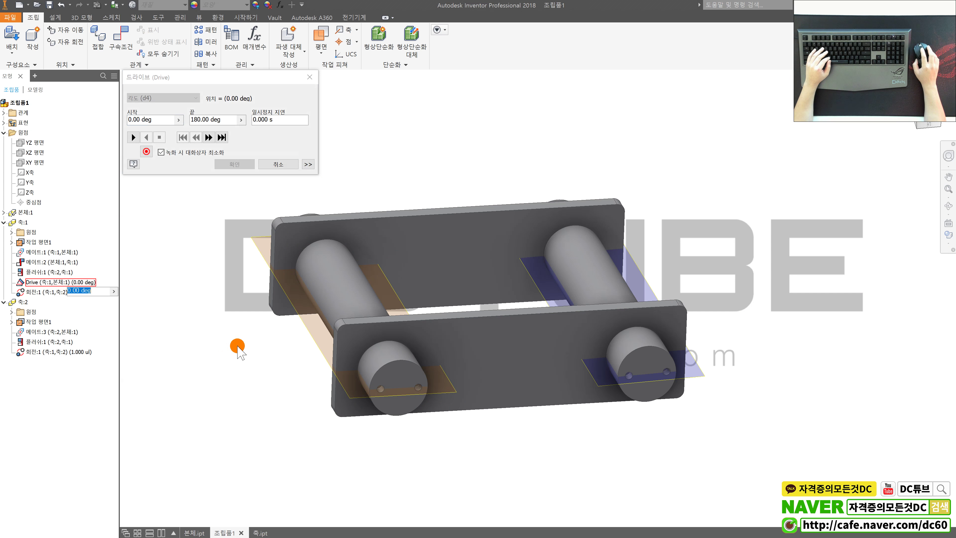
click(213, 120)
text(360)
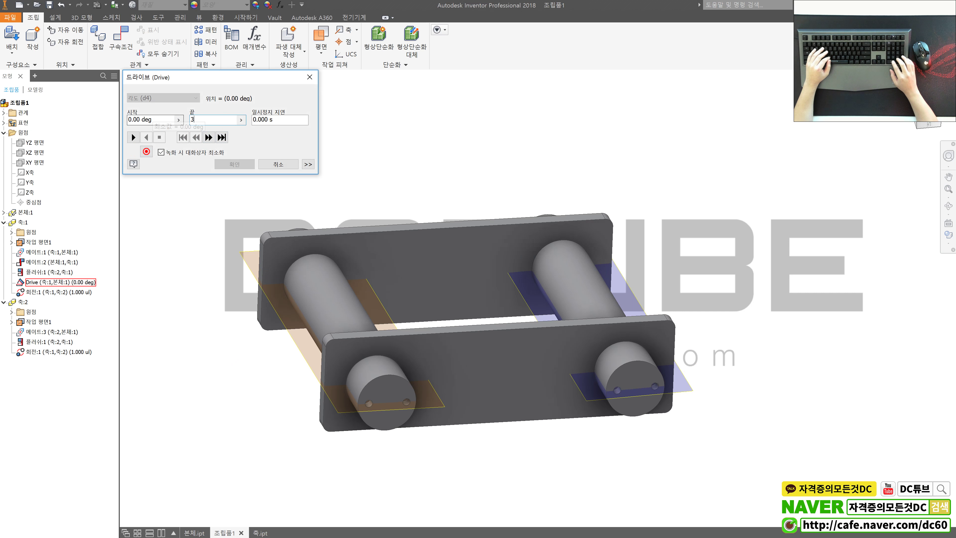
Play the drive from 0 to 360 deg, accept it, and return to the home view.
click(134, 137)
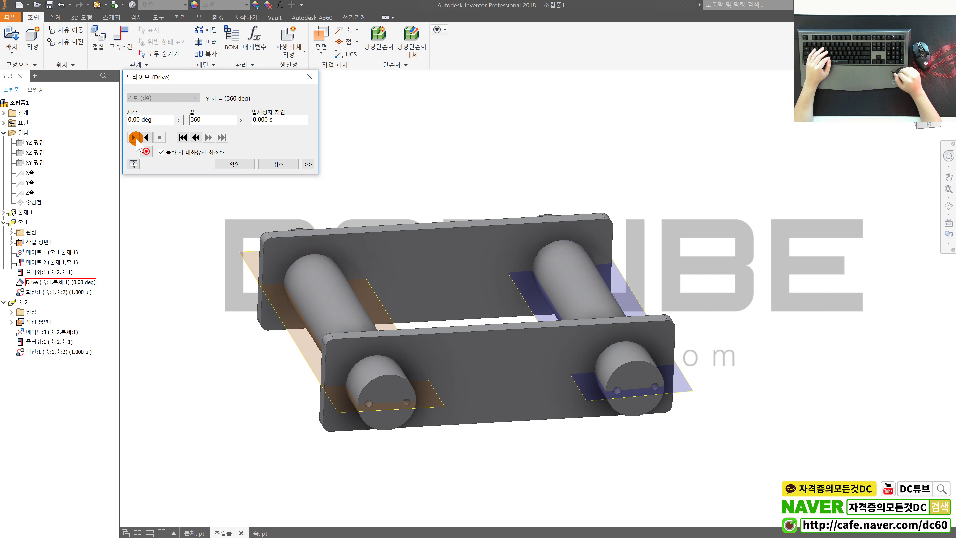
click(241, 168)
key(F6)
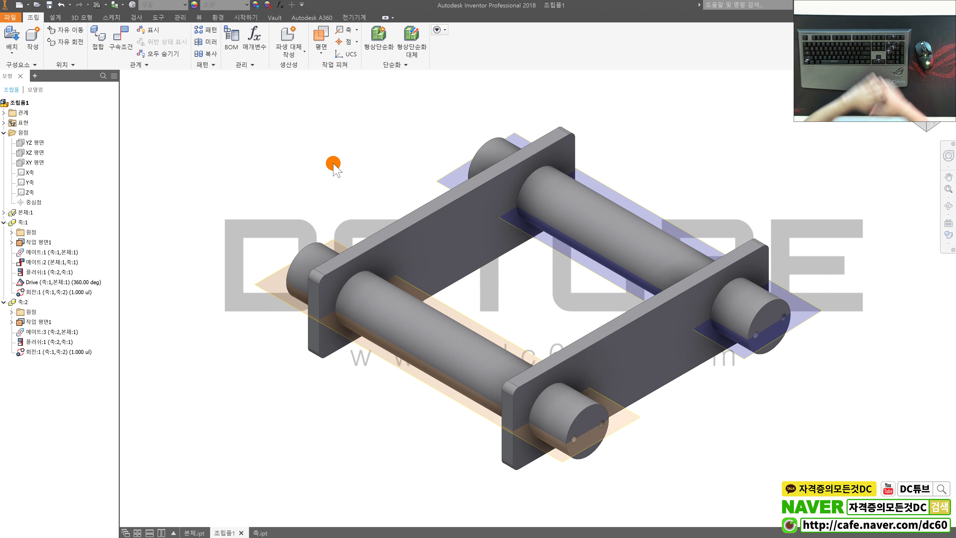